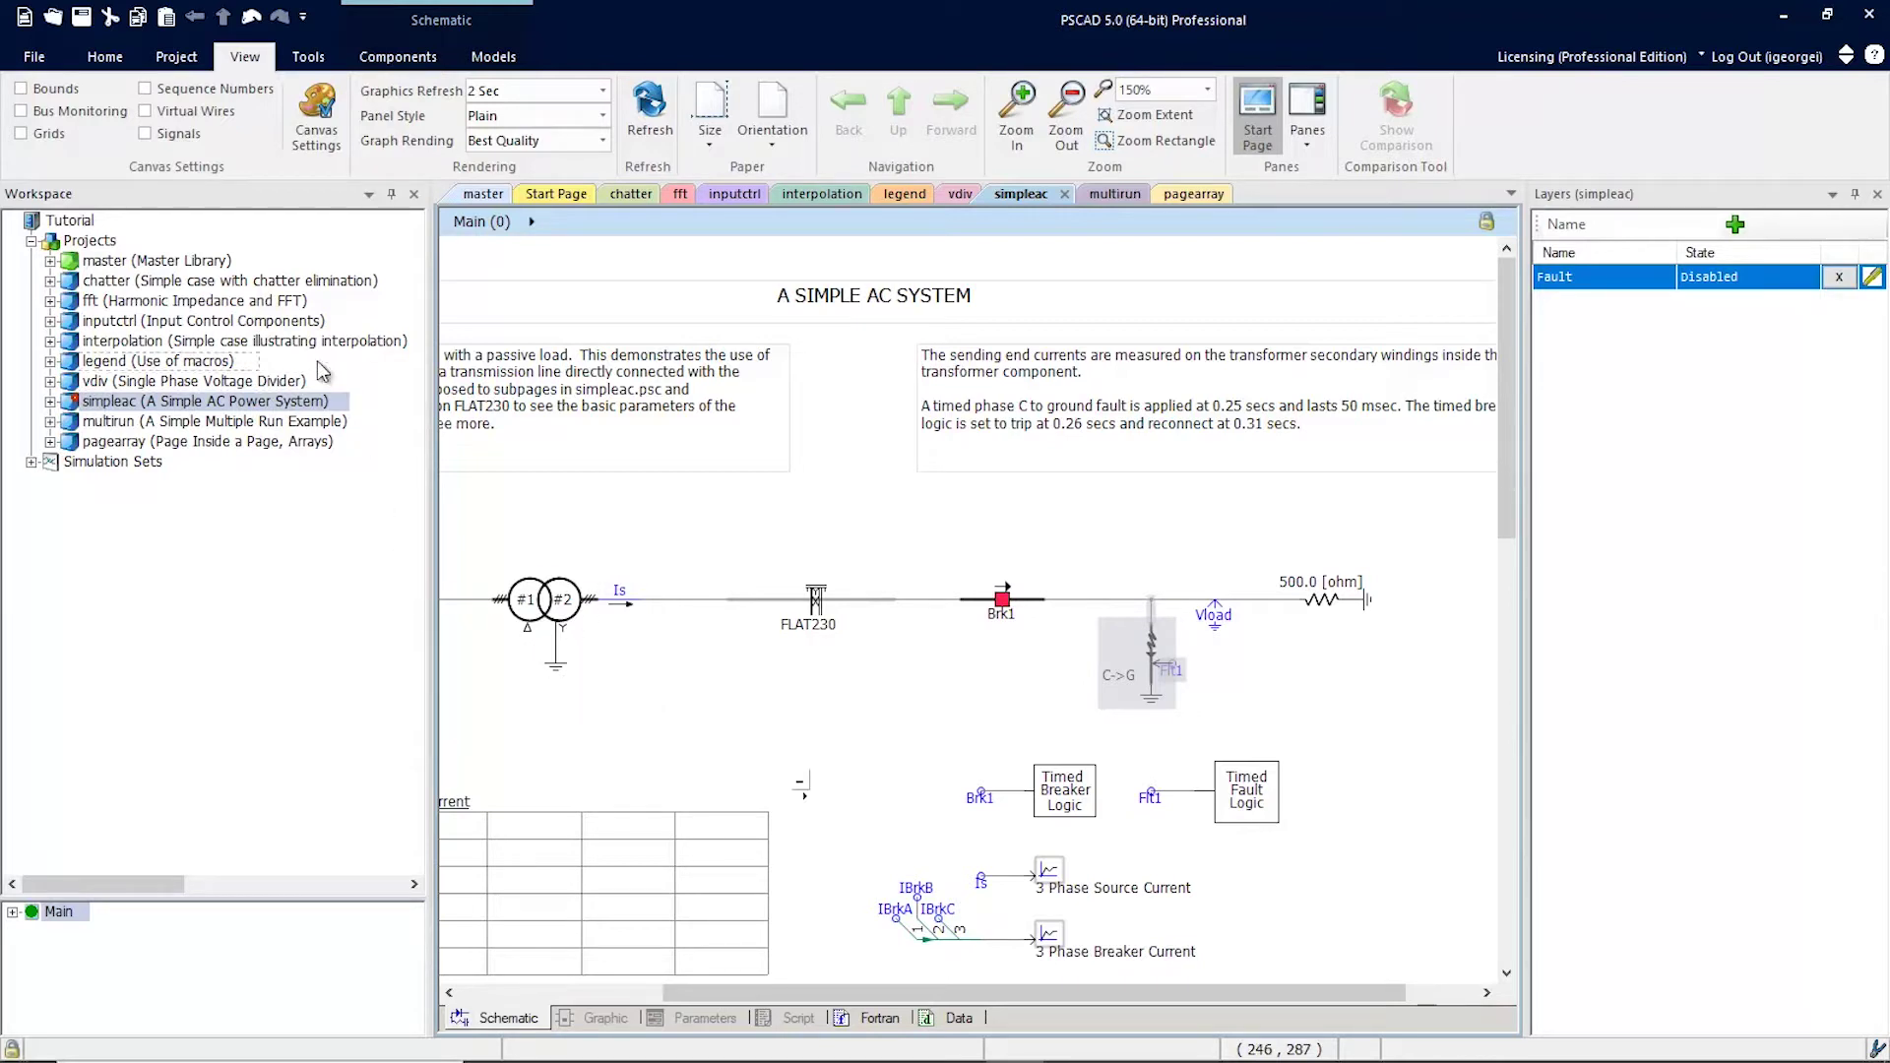
Expand Simulation Sets to reveal the default set's simpleac case, then select the right-hand description note.
left_click(32, 463)
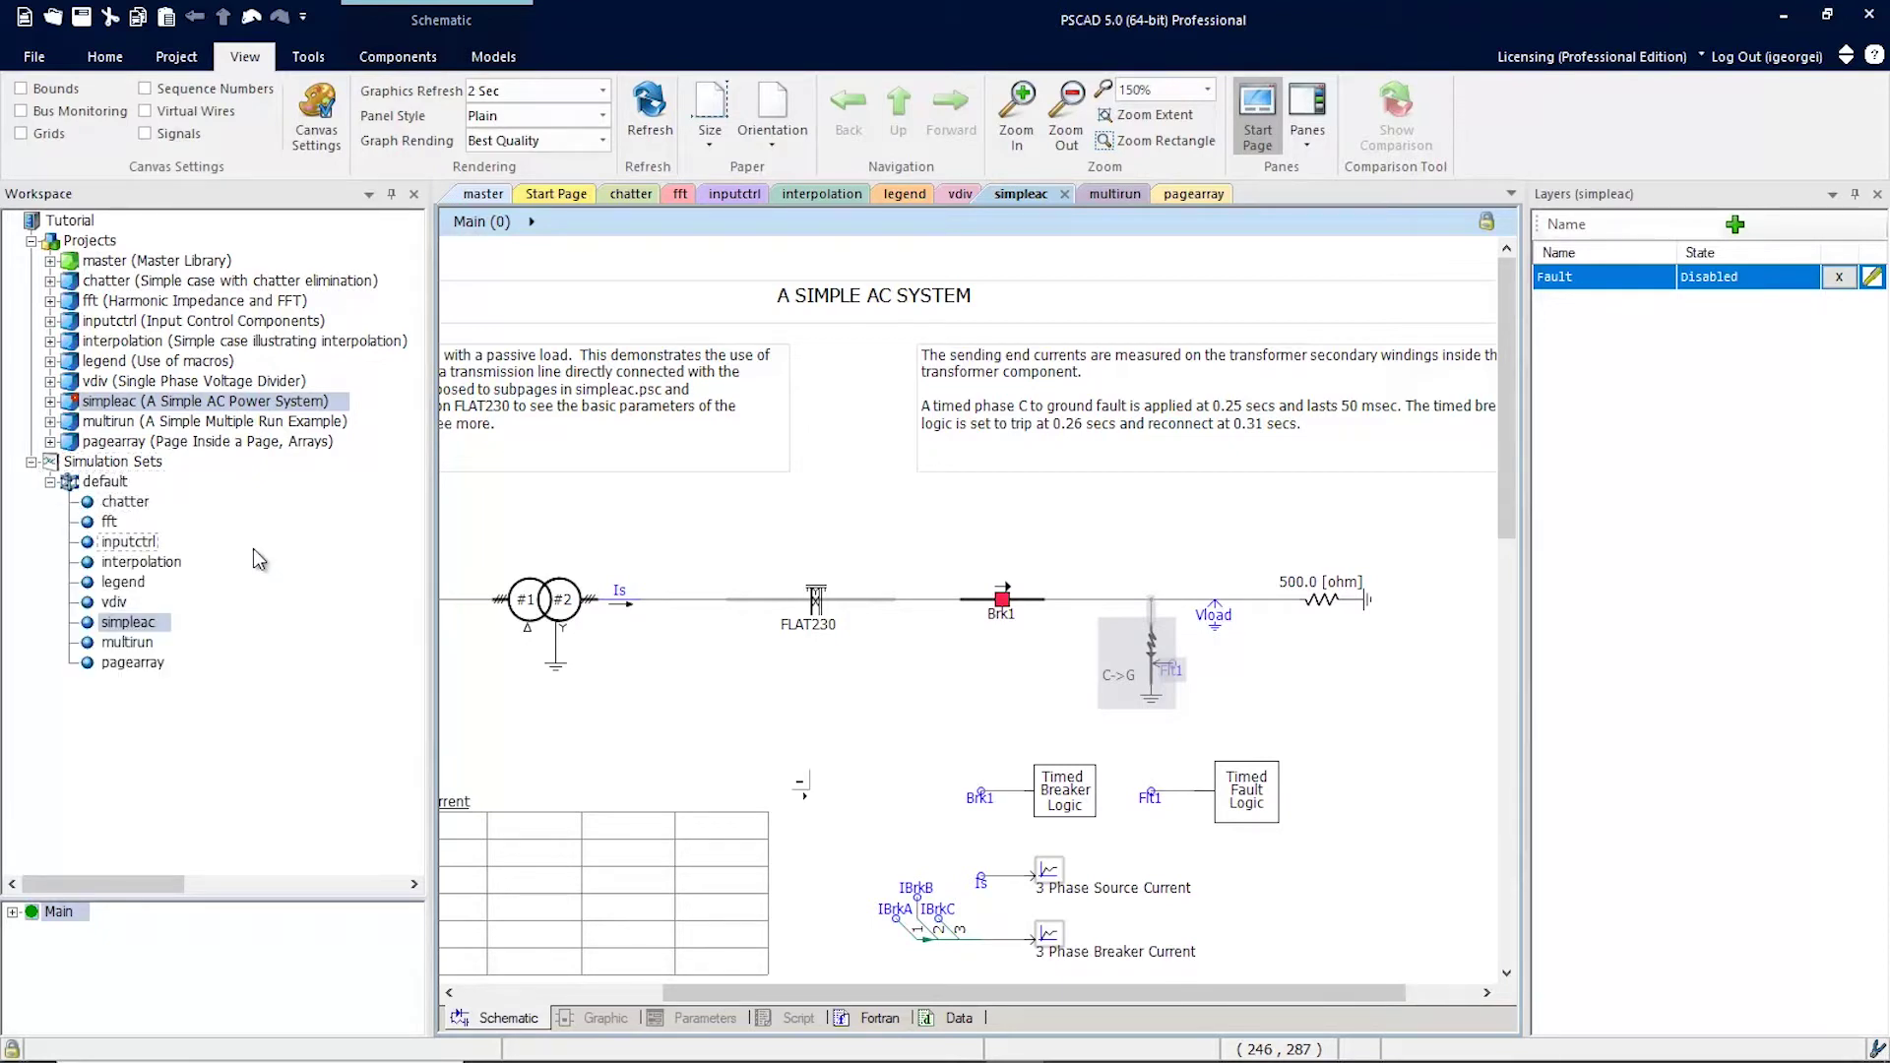
left_click(221, 404)
left_click(1359, 443)
Select and deselect the C->G fault, select the left description note, and bring up simpleac's task actions.
left_click(1172, 670)
left_click(1186, 707)
left_click(475, 418)
right_click(155, 628)
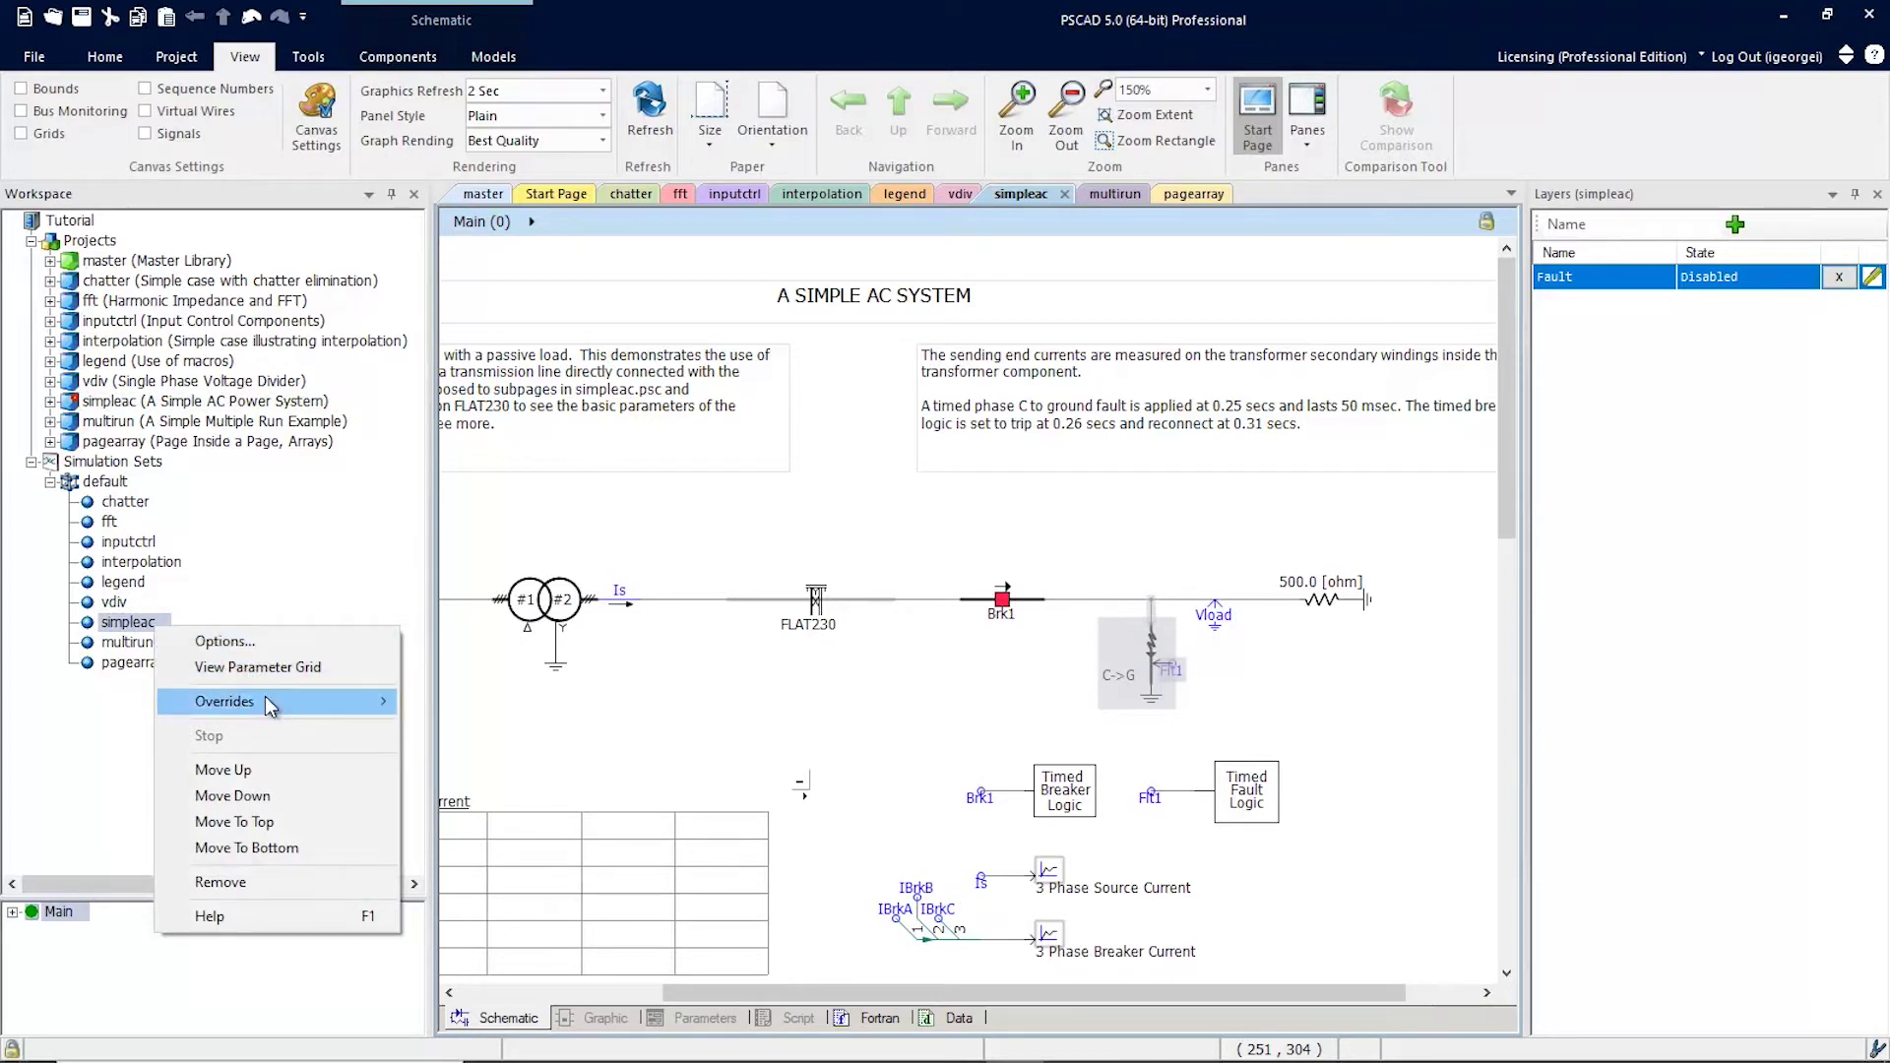
Open the simpleac task's Layers overrides, where the Fault layer shows Not Set.
mouse_move(274, 706)
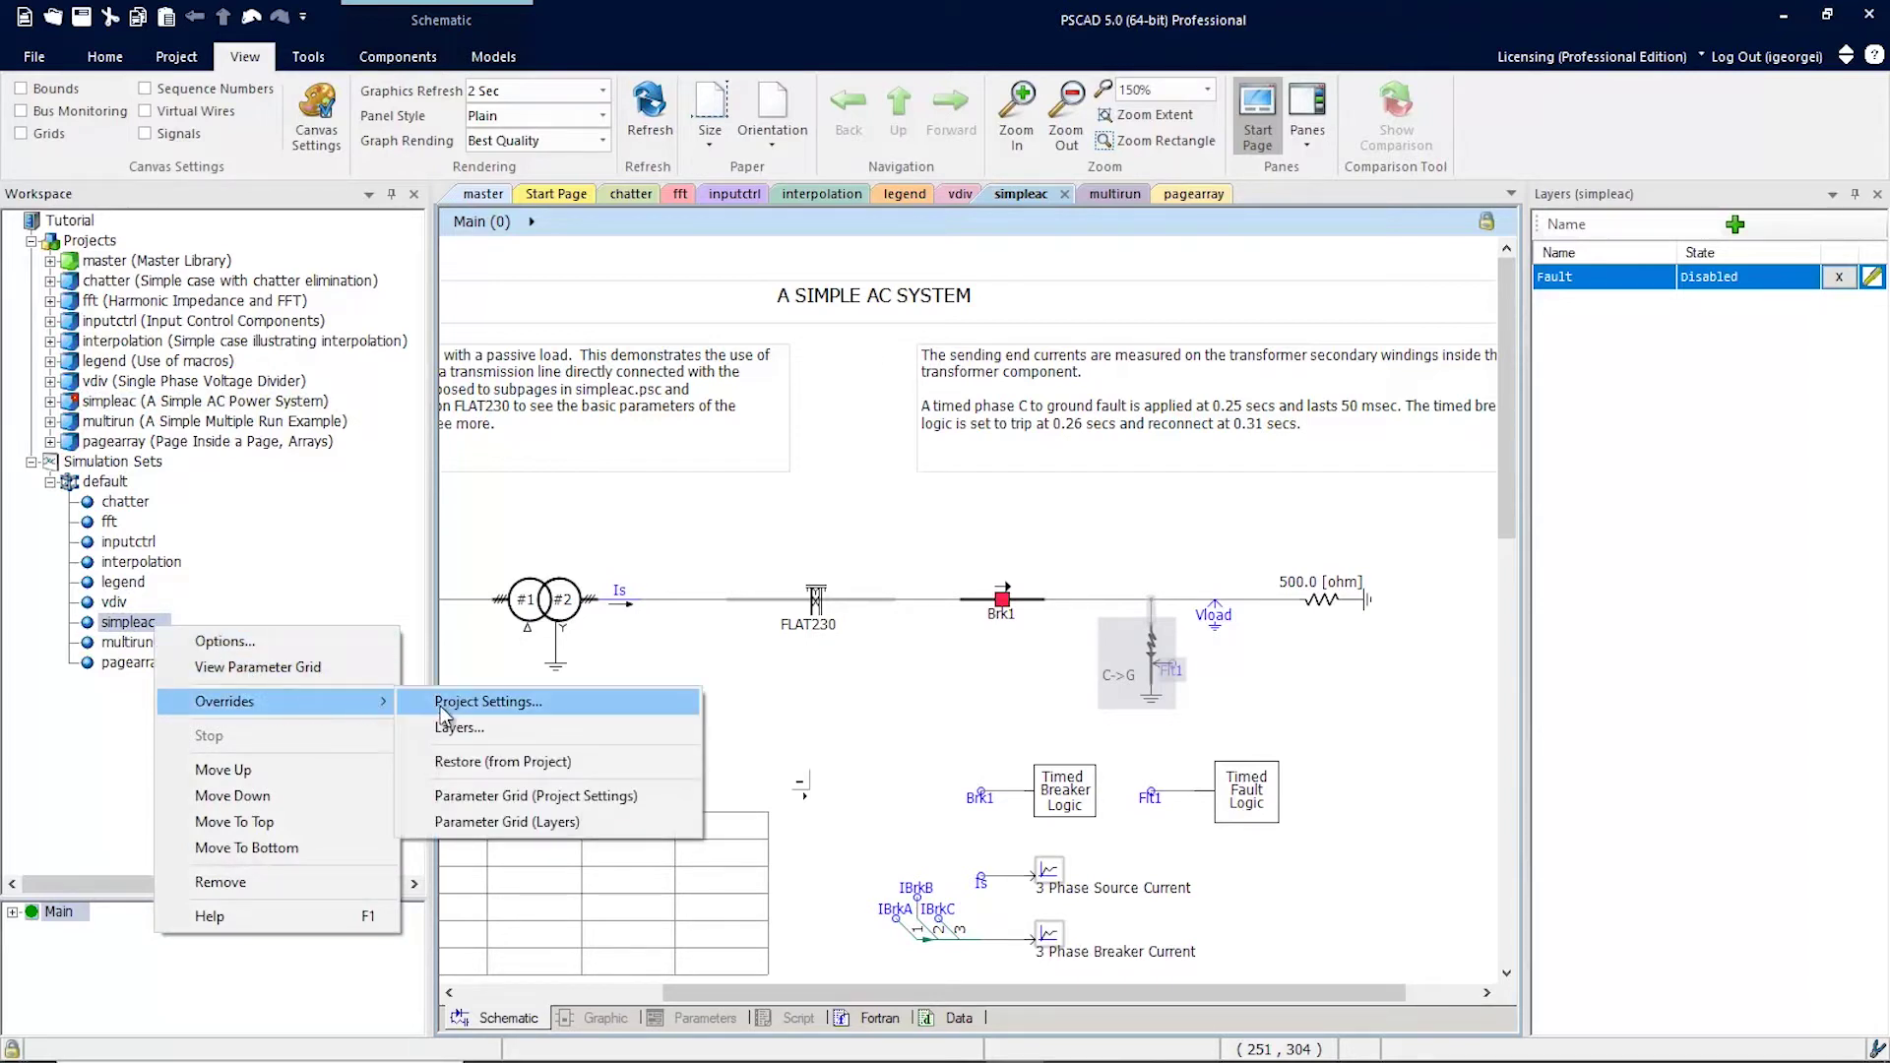
left_click(459, 731)
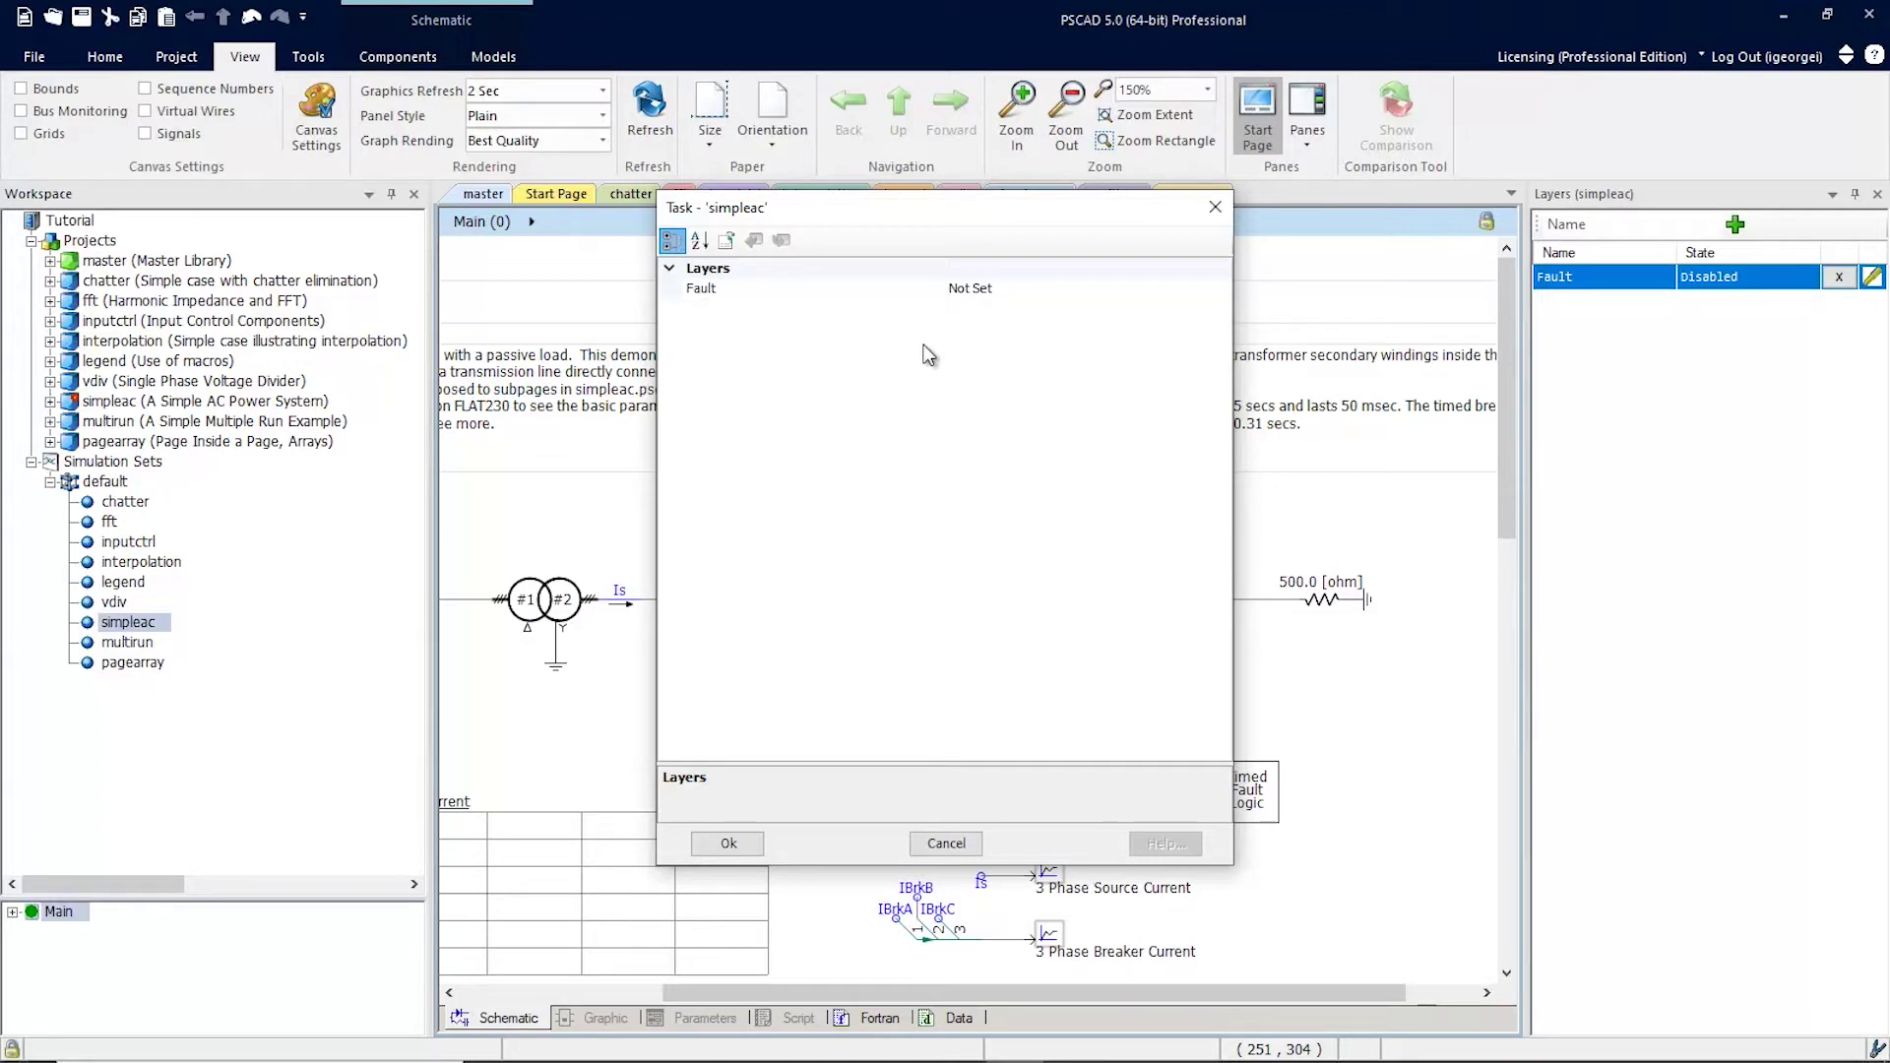
Set the simpleac task's Fault layer override to Enabled and confirm with Ok.
double_click(1069, 292)
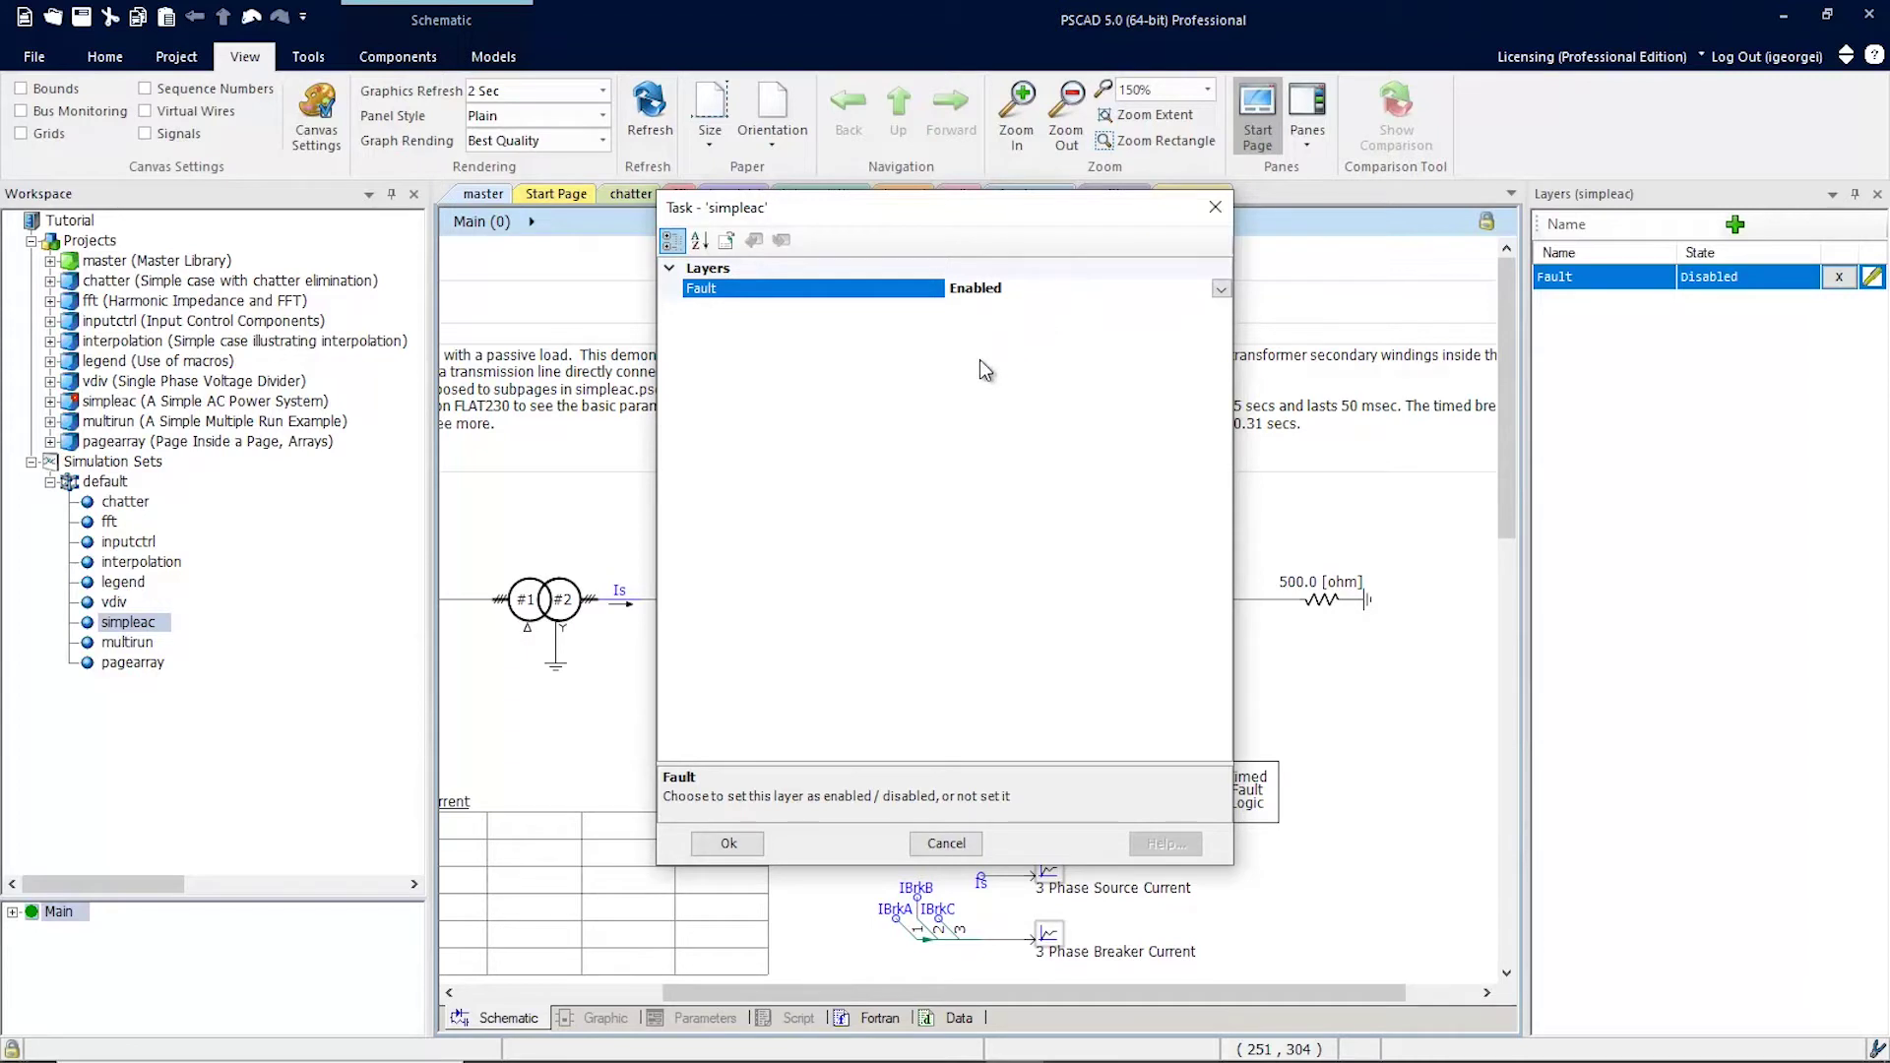
left_click(729, 844)
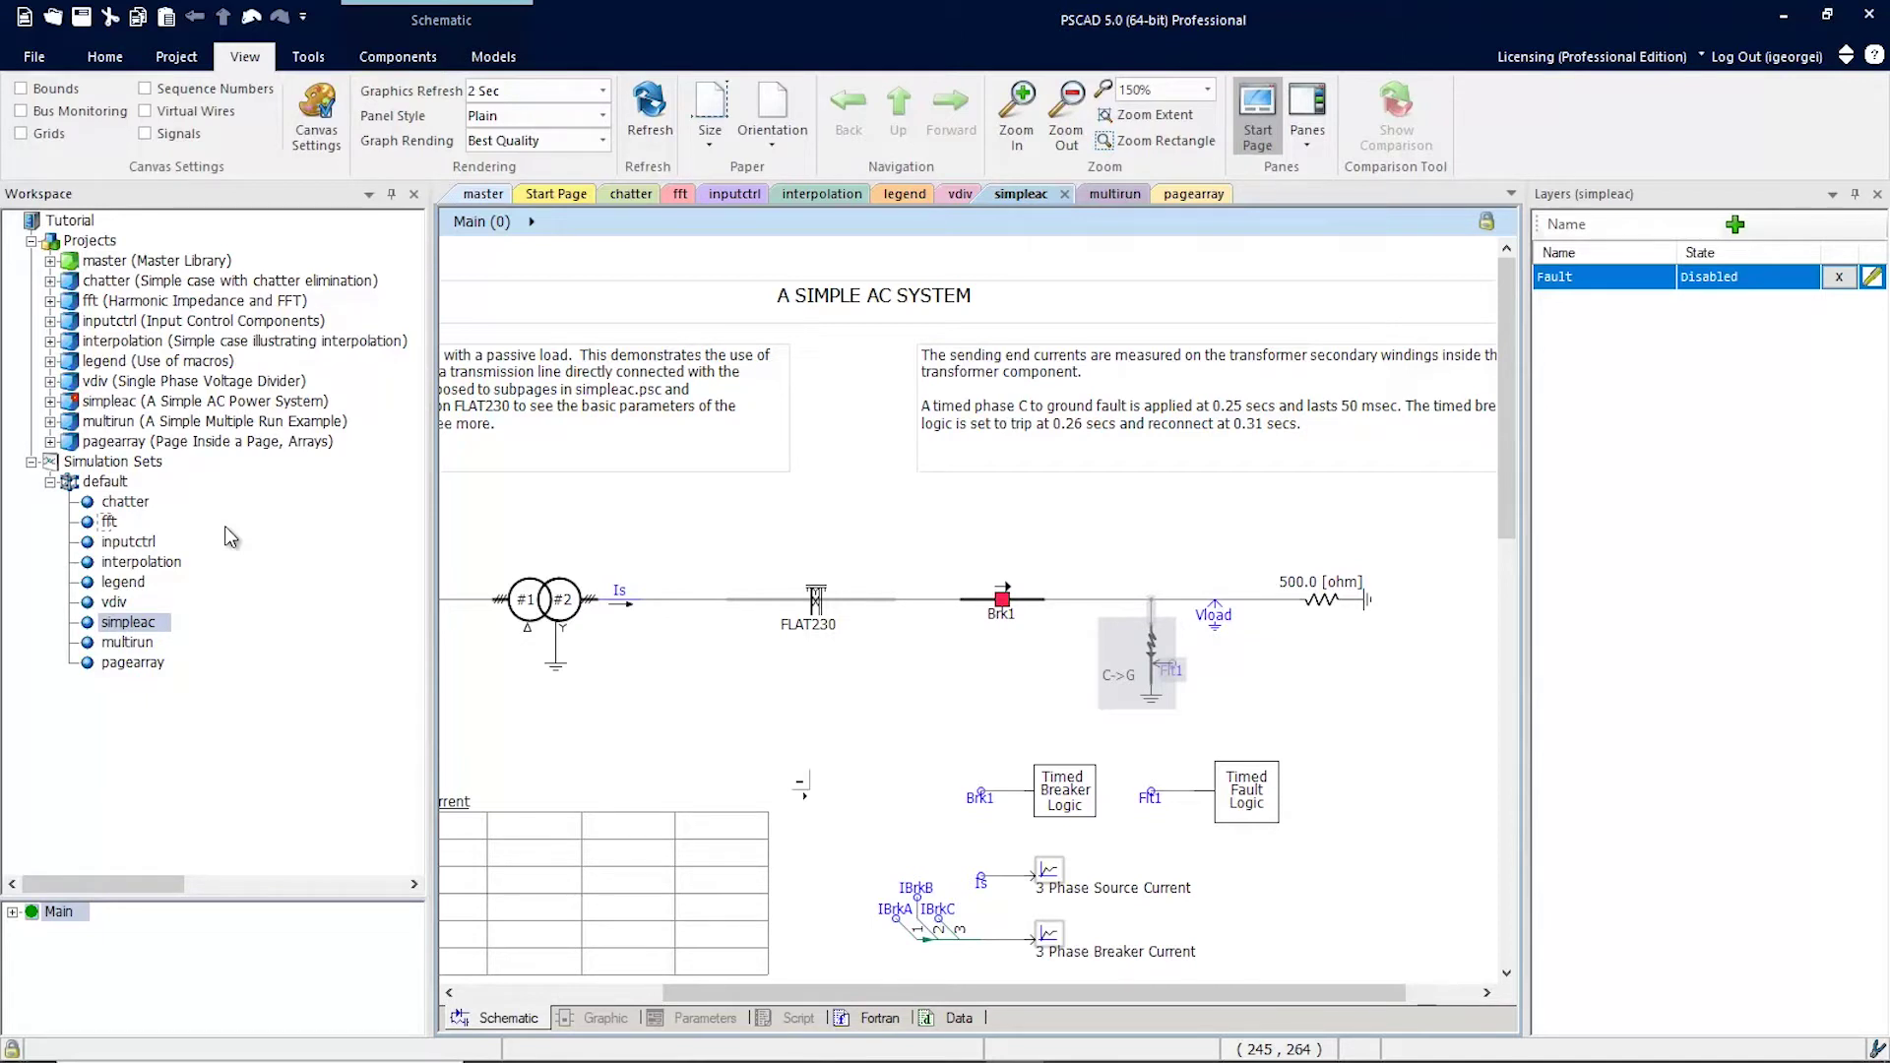
left_click(144, 403)
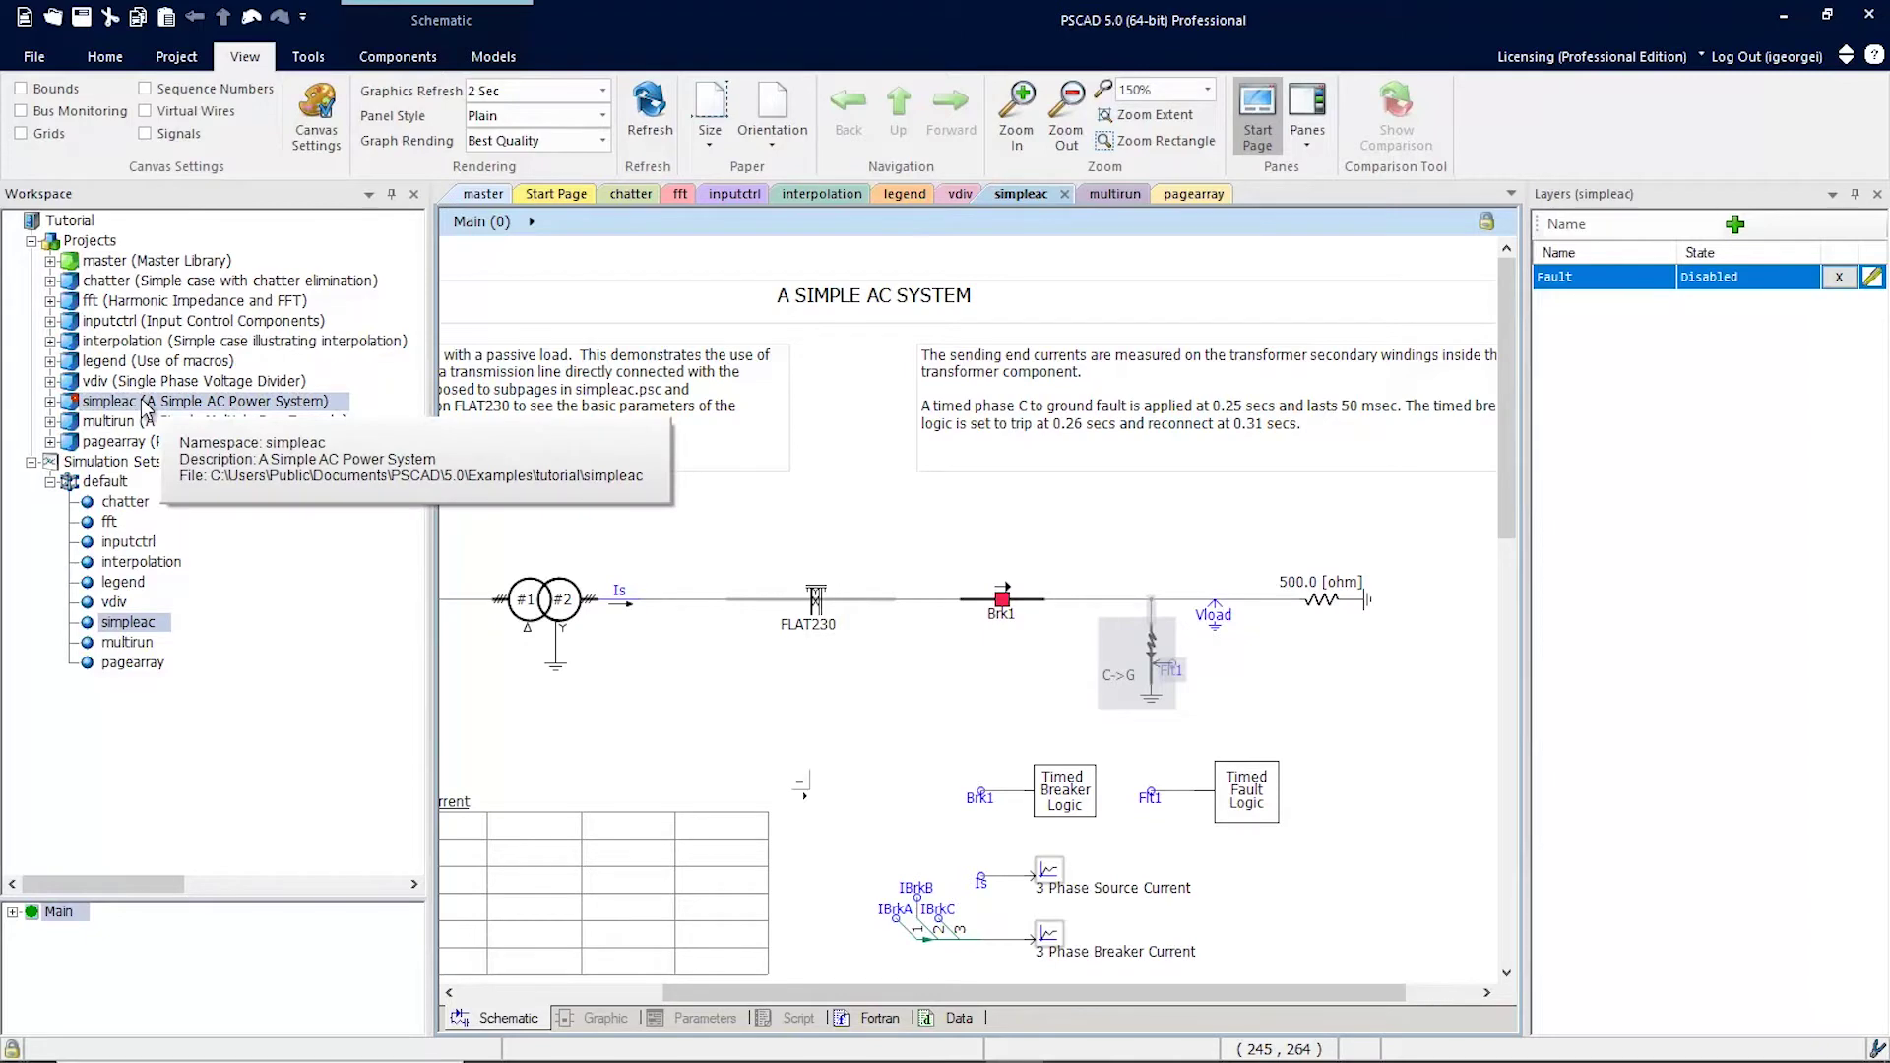
right_click(146, 406)
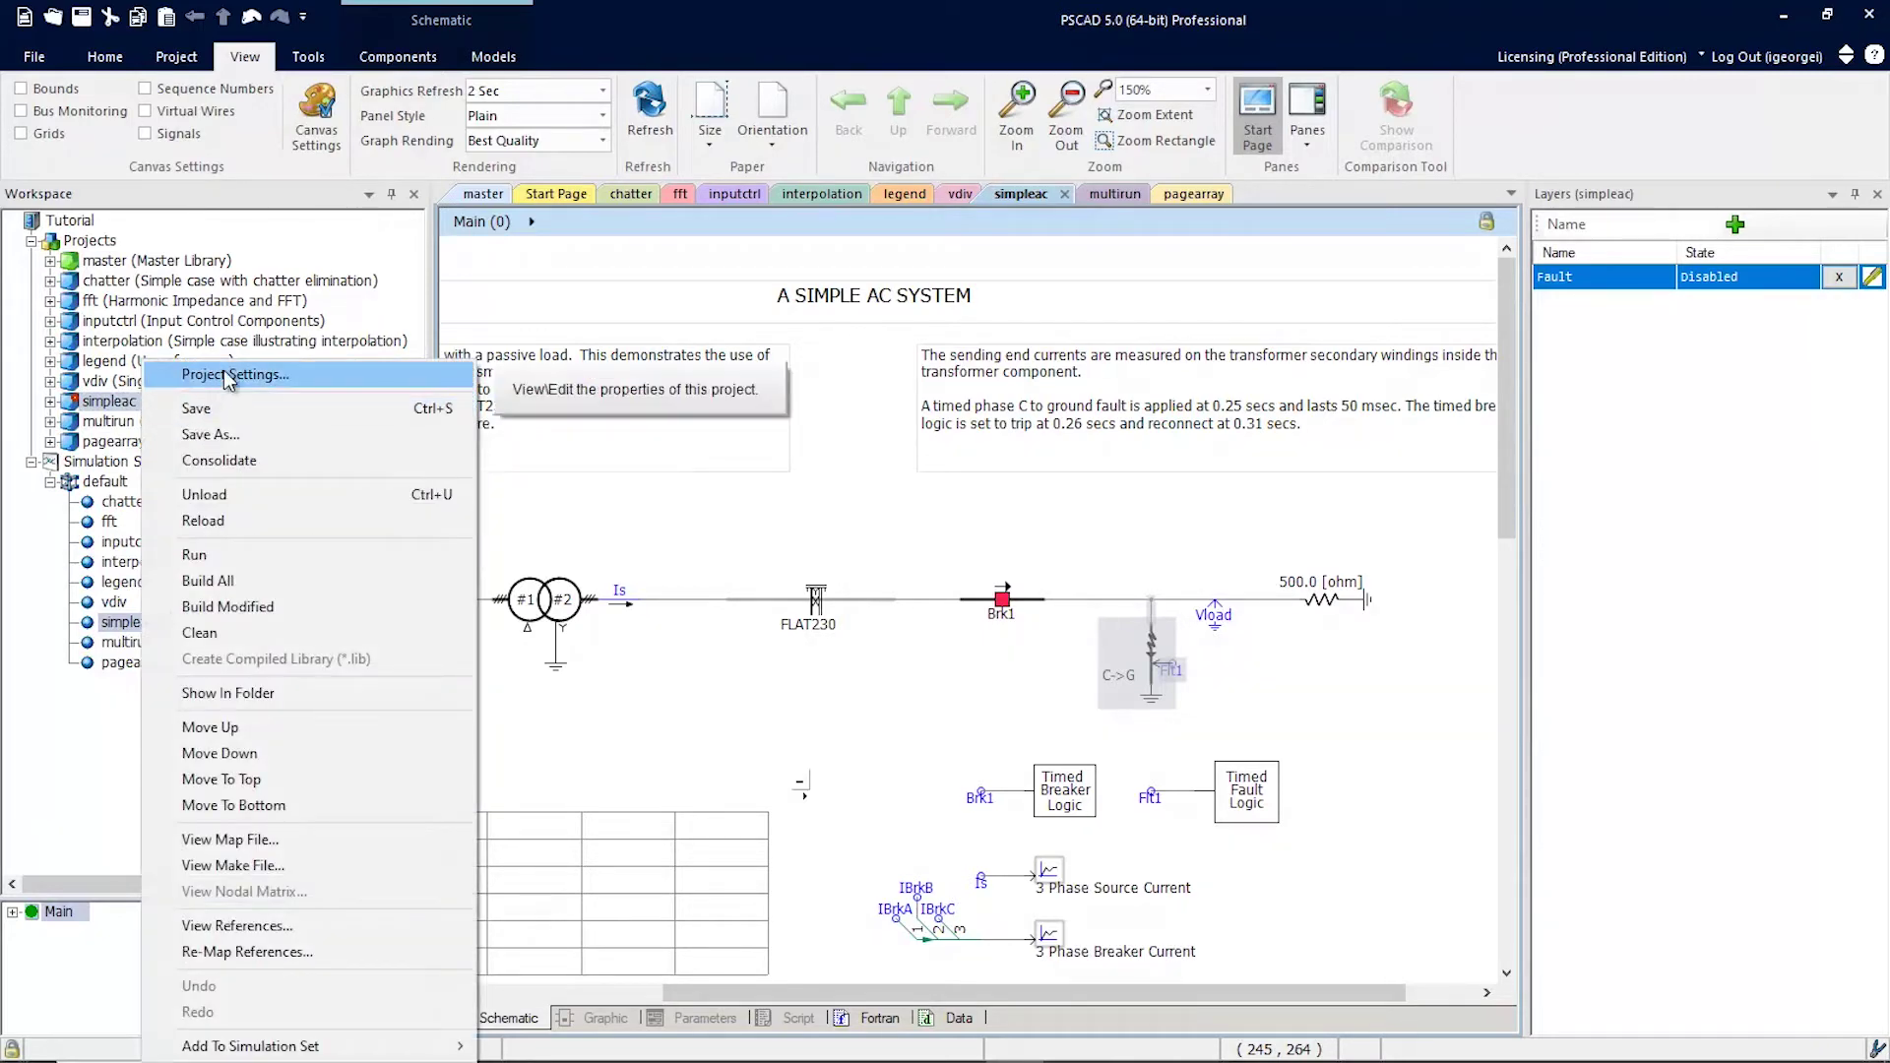
left_click(229, 379)
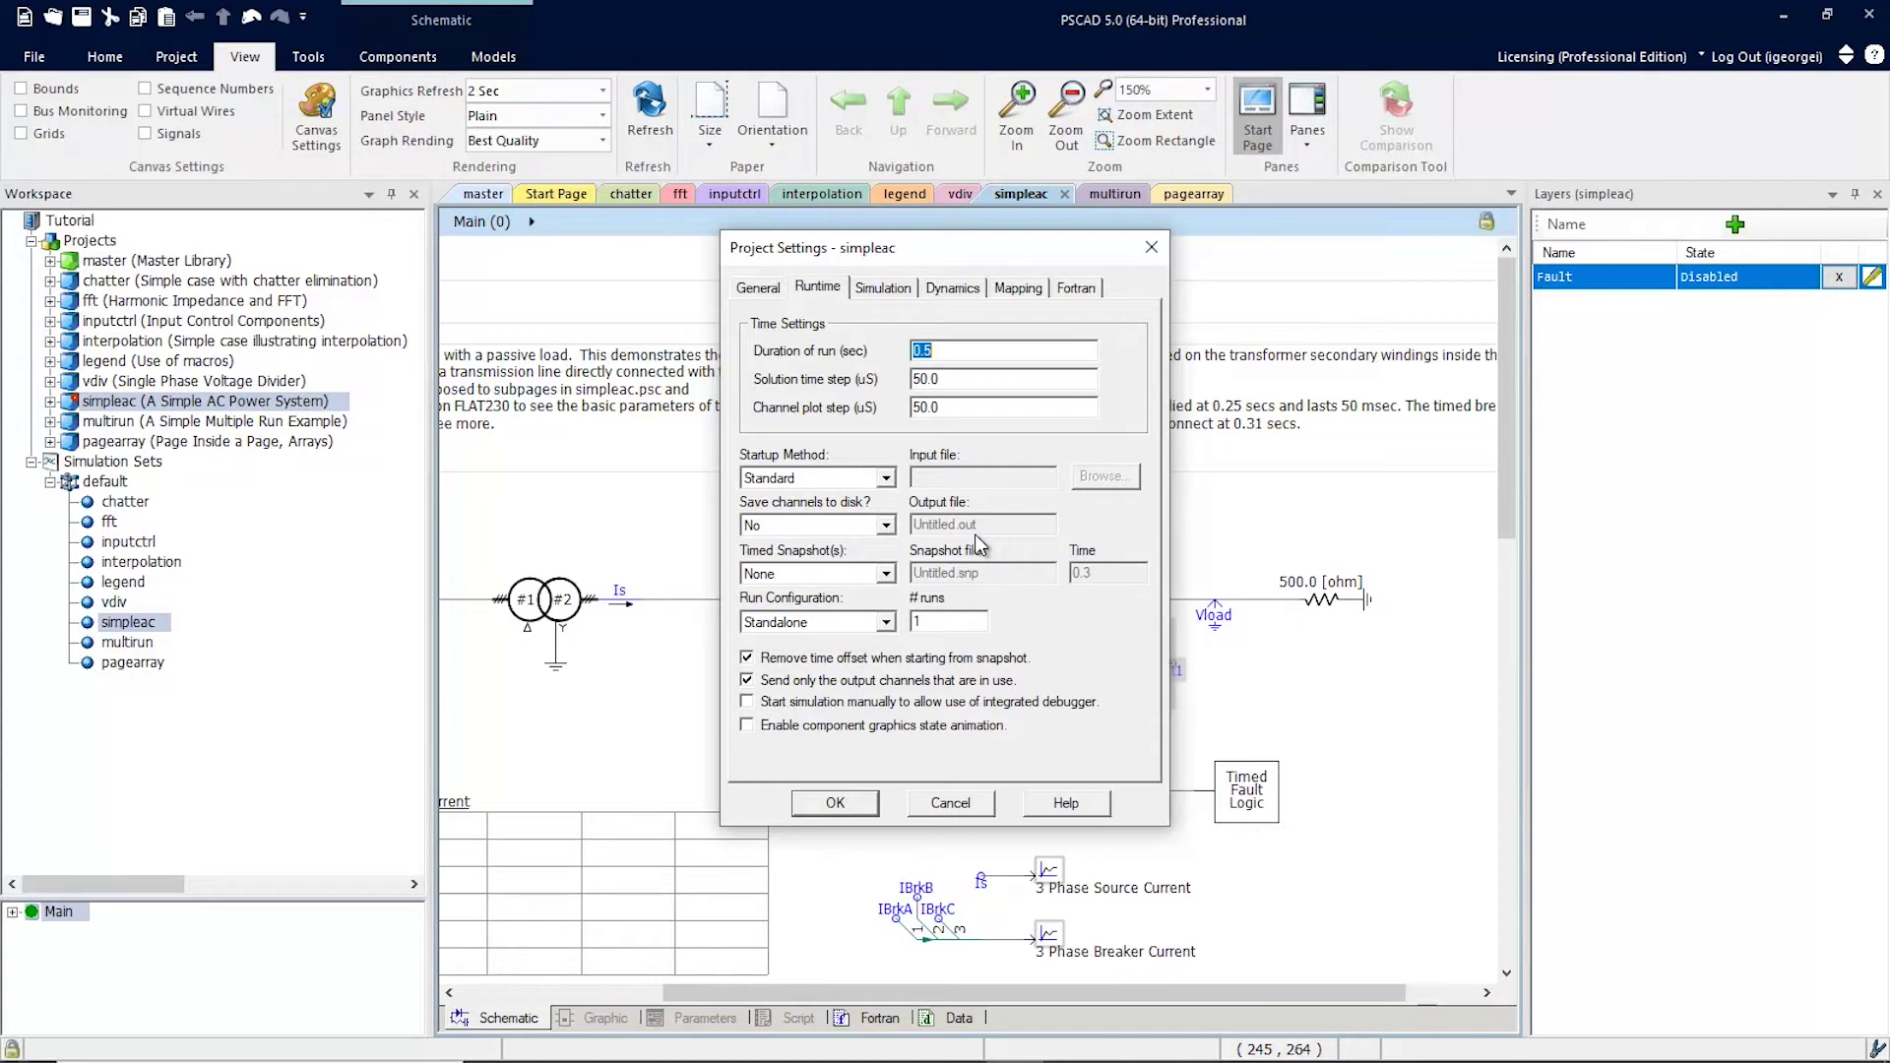
left_click(943, 814)
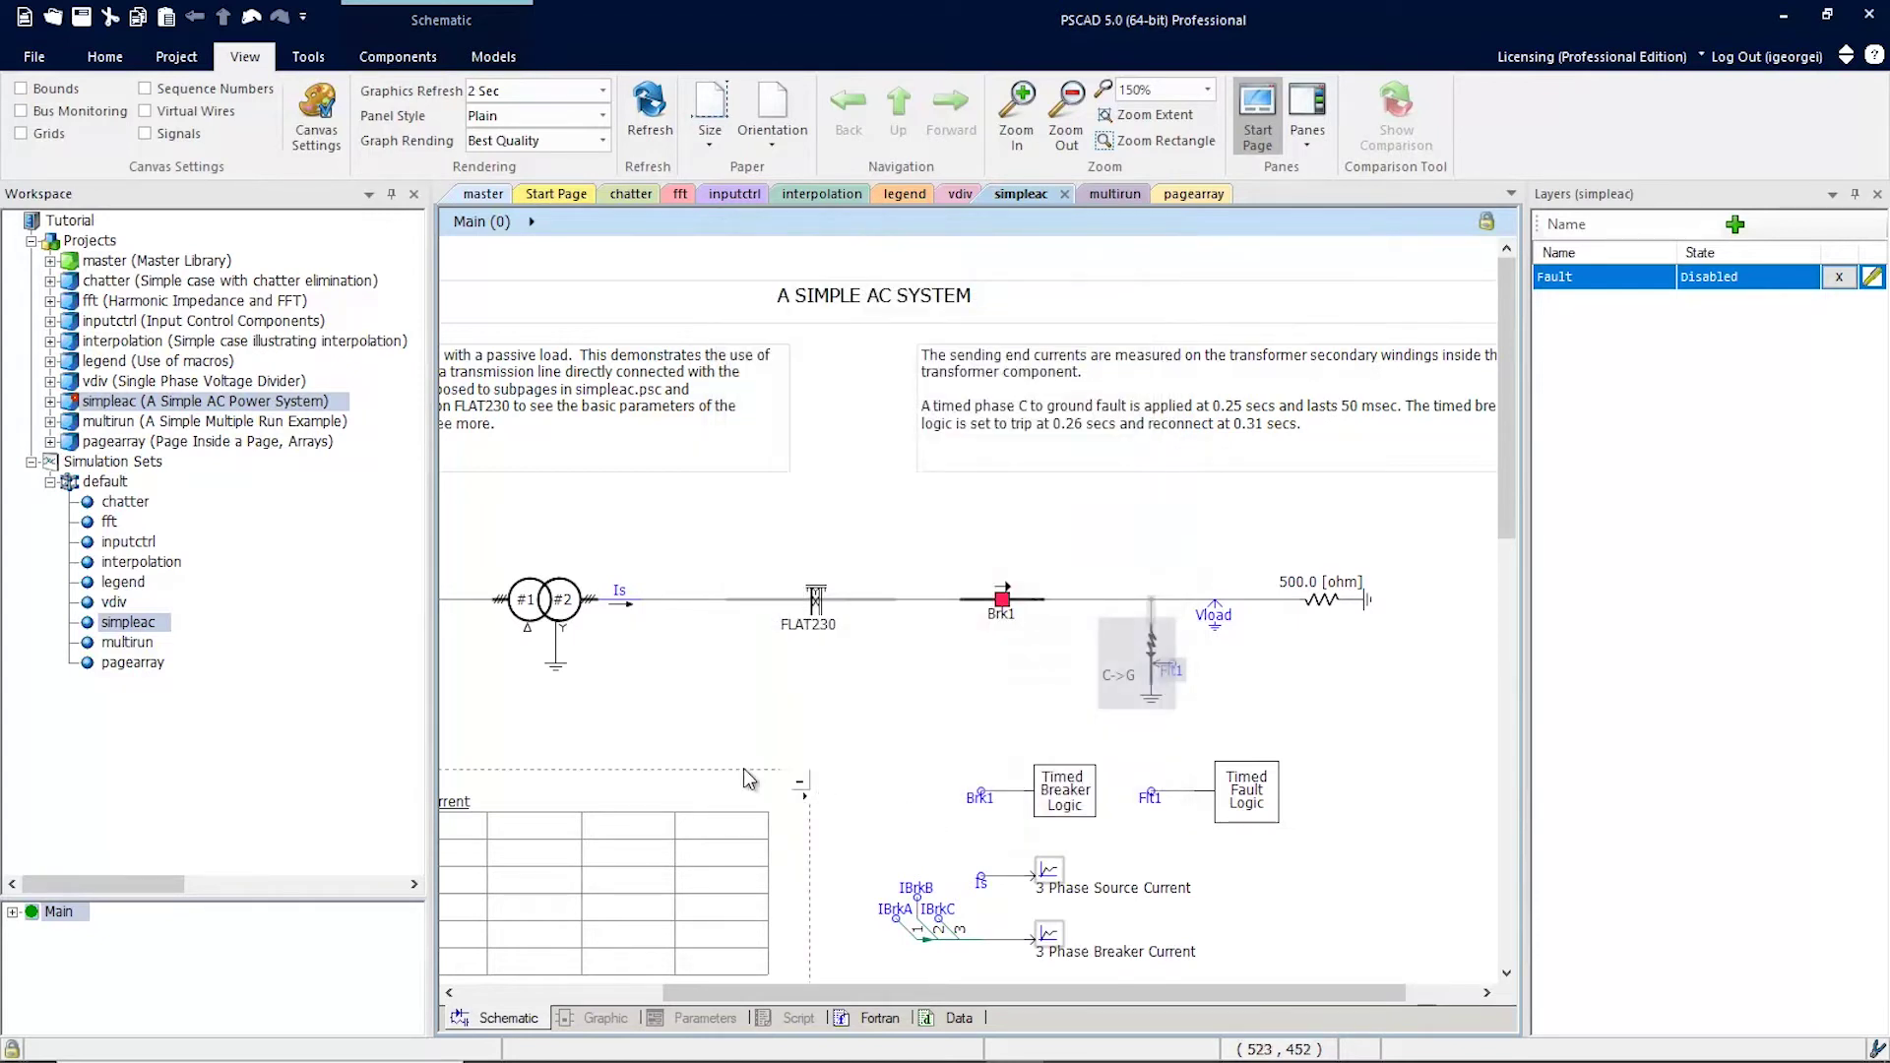
right_click(148, 631)
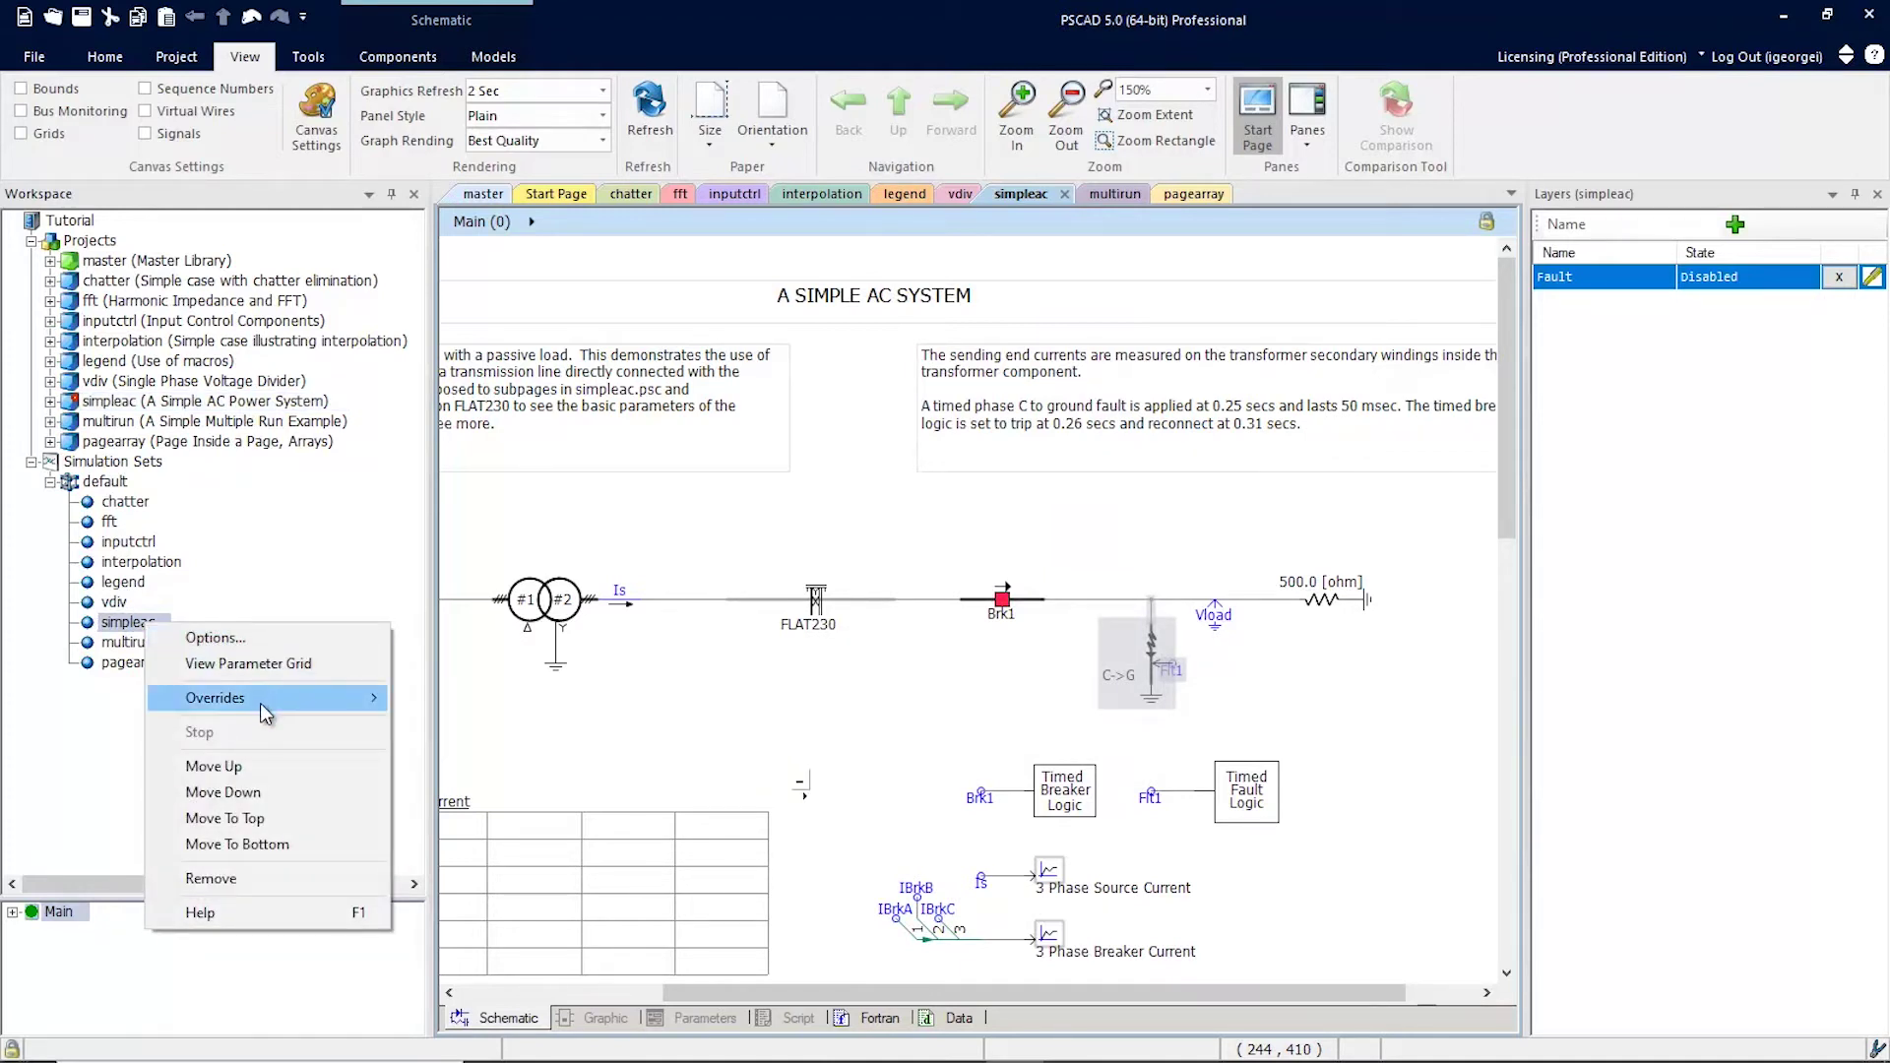
Open the simpleac task's Project Settings overrides, showing 0.5 s duration and 50 µs time step.
mouse_move(264, 709)
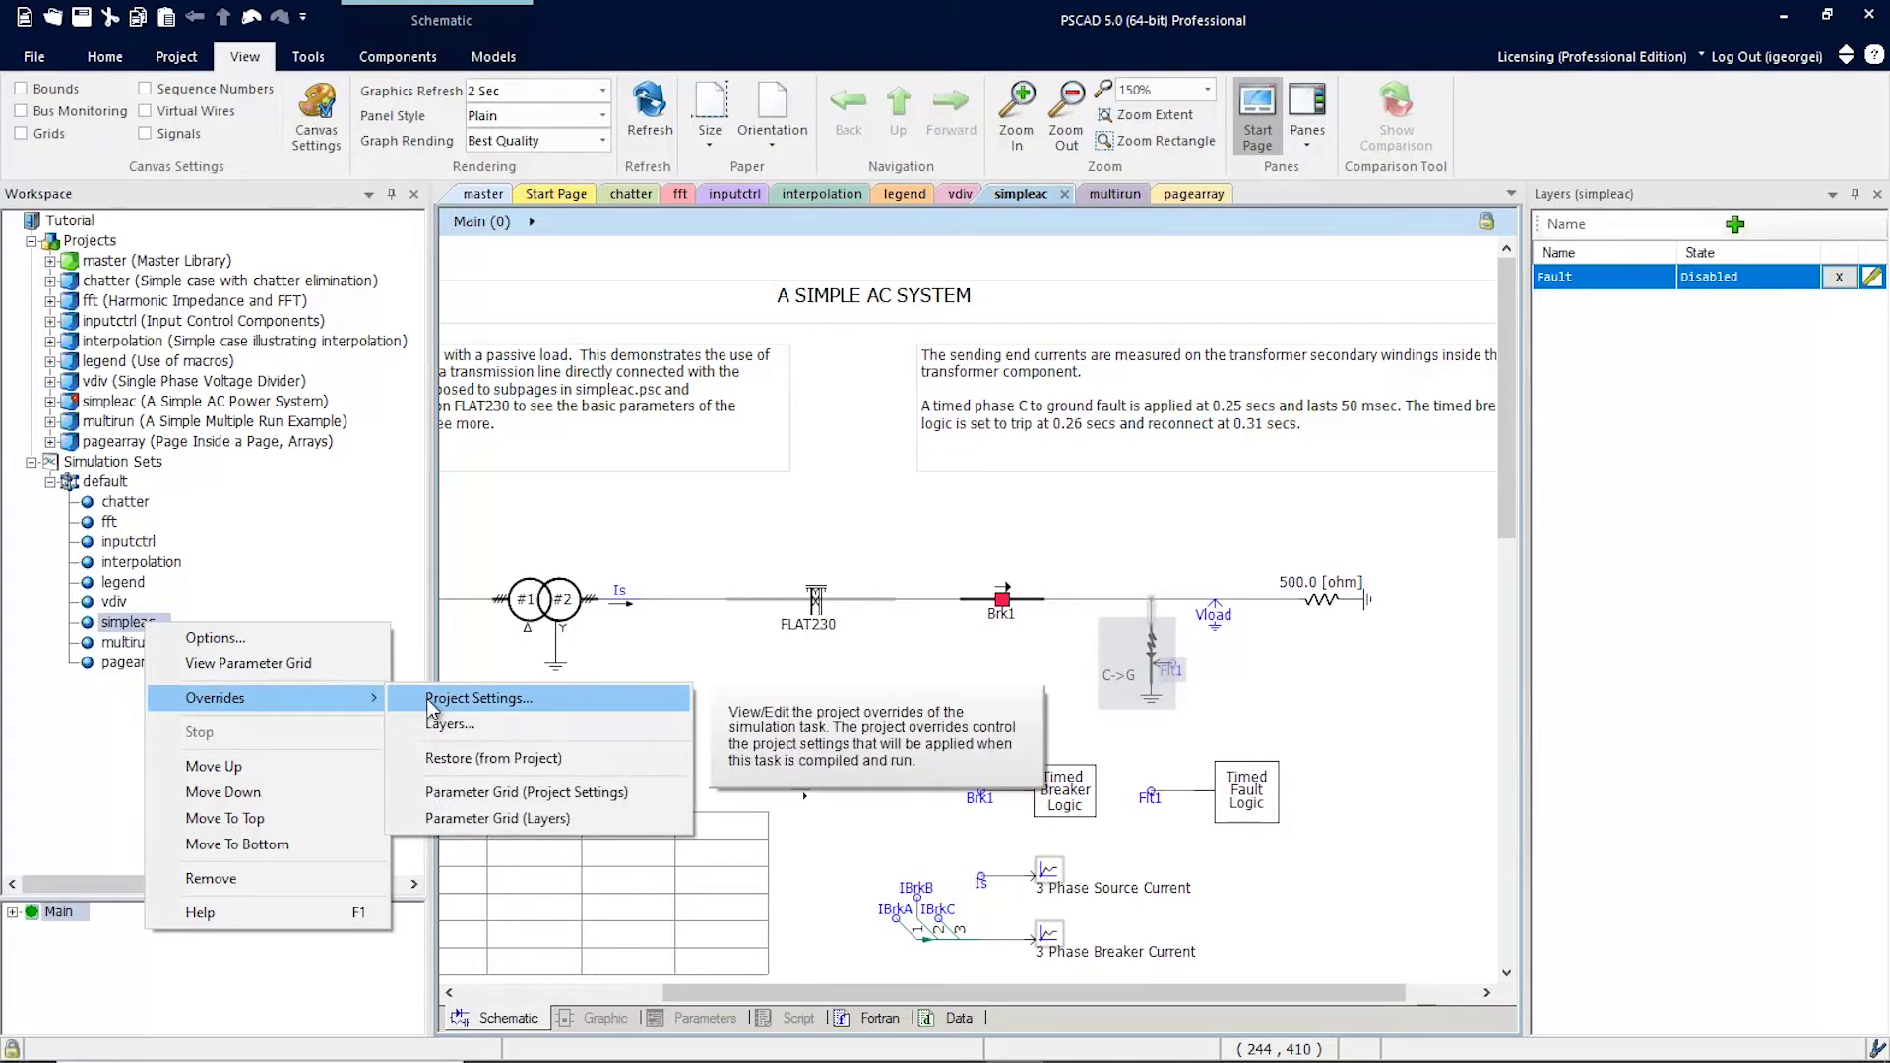
left_click(431, 701)
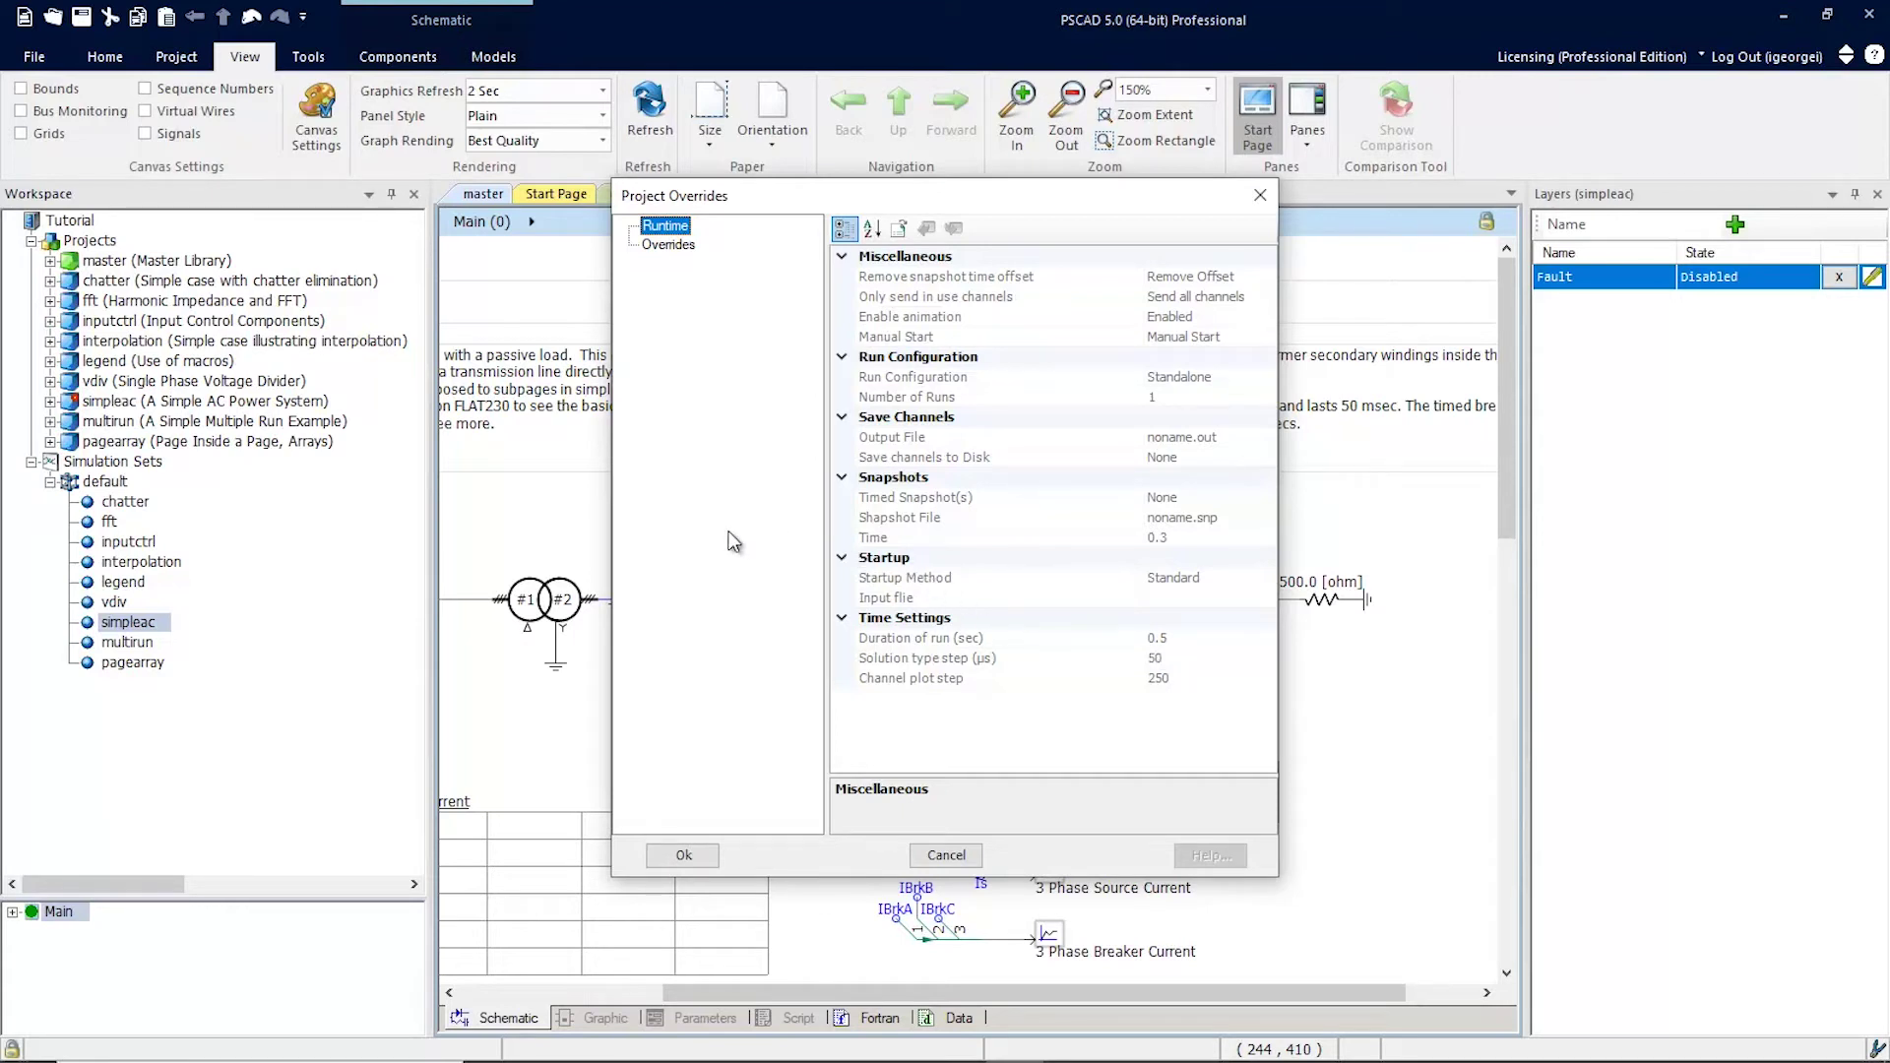
Turn on the Duration of run override, set it to 0.6 s, and confirm.
left_click(670, 246)
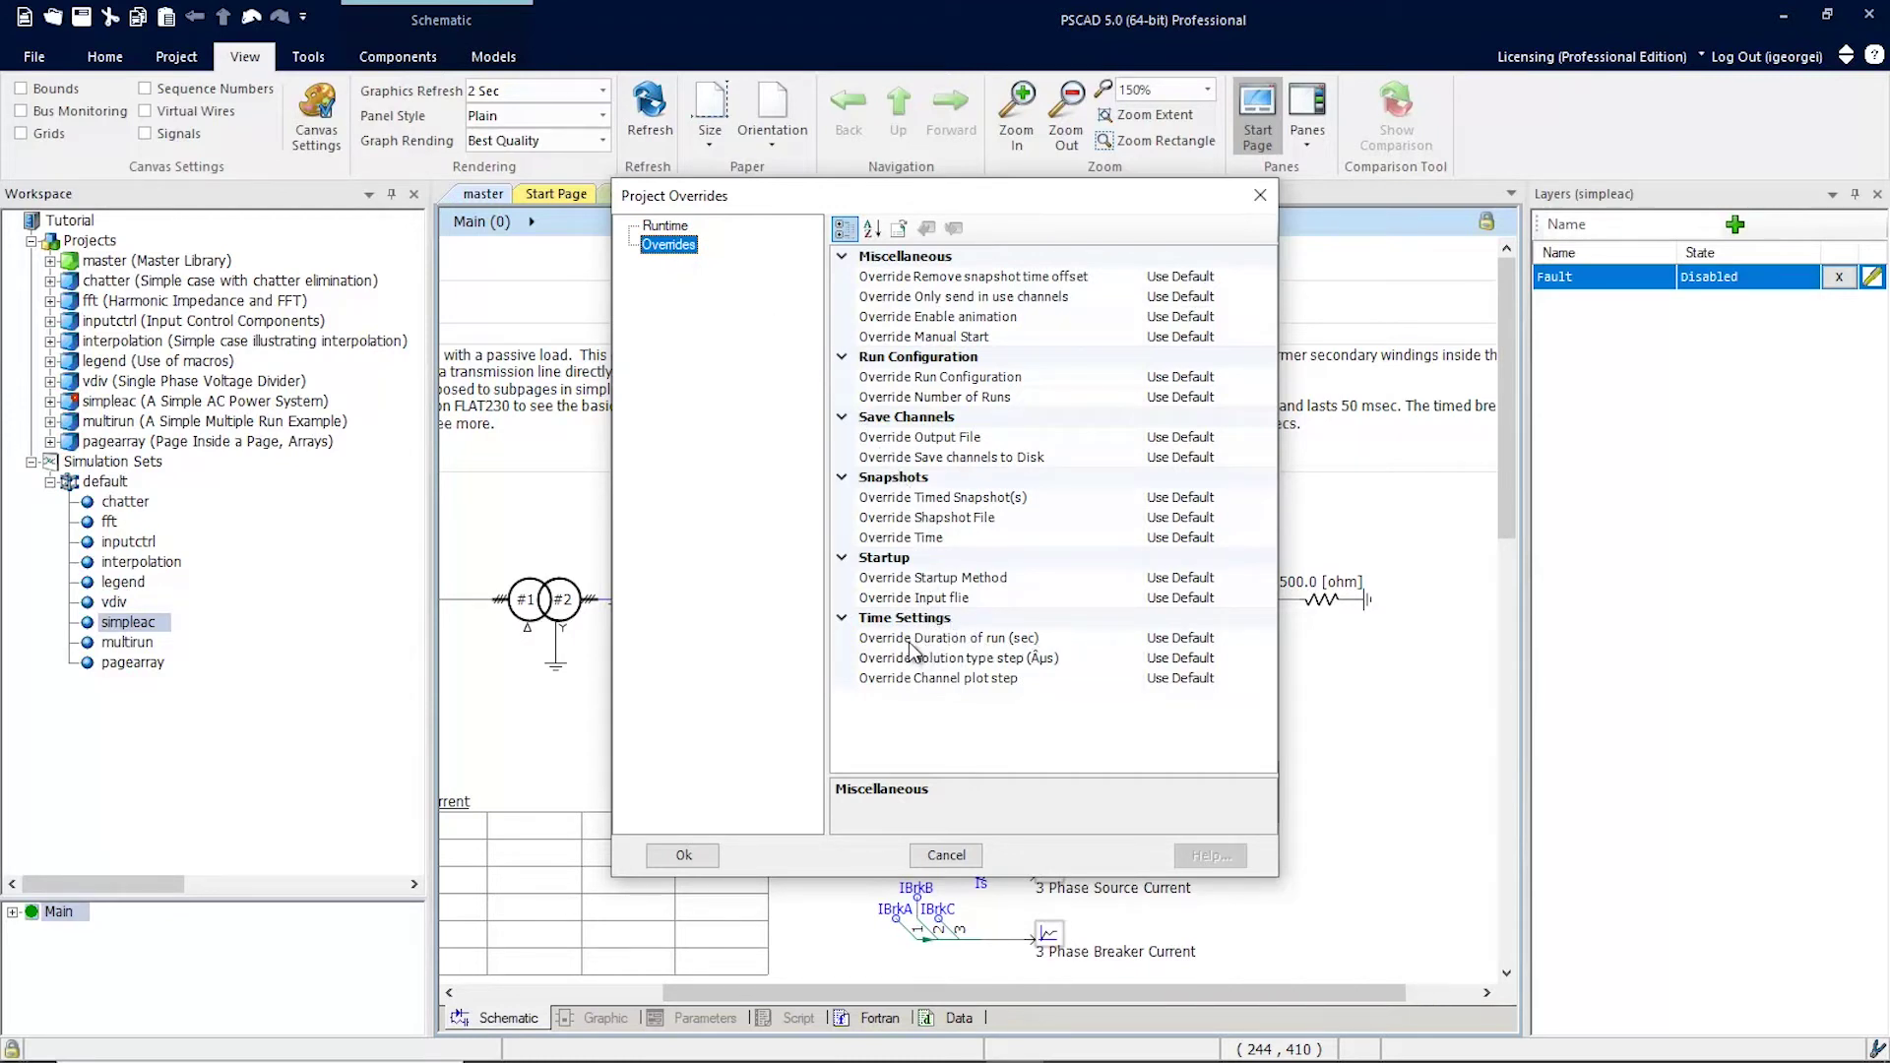
double_click(1239, 642)
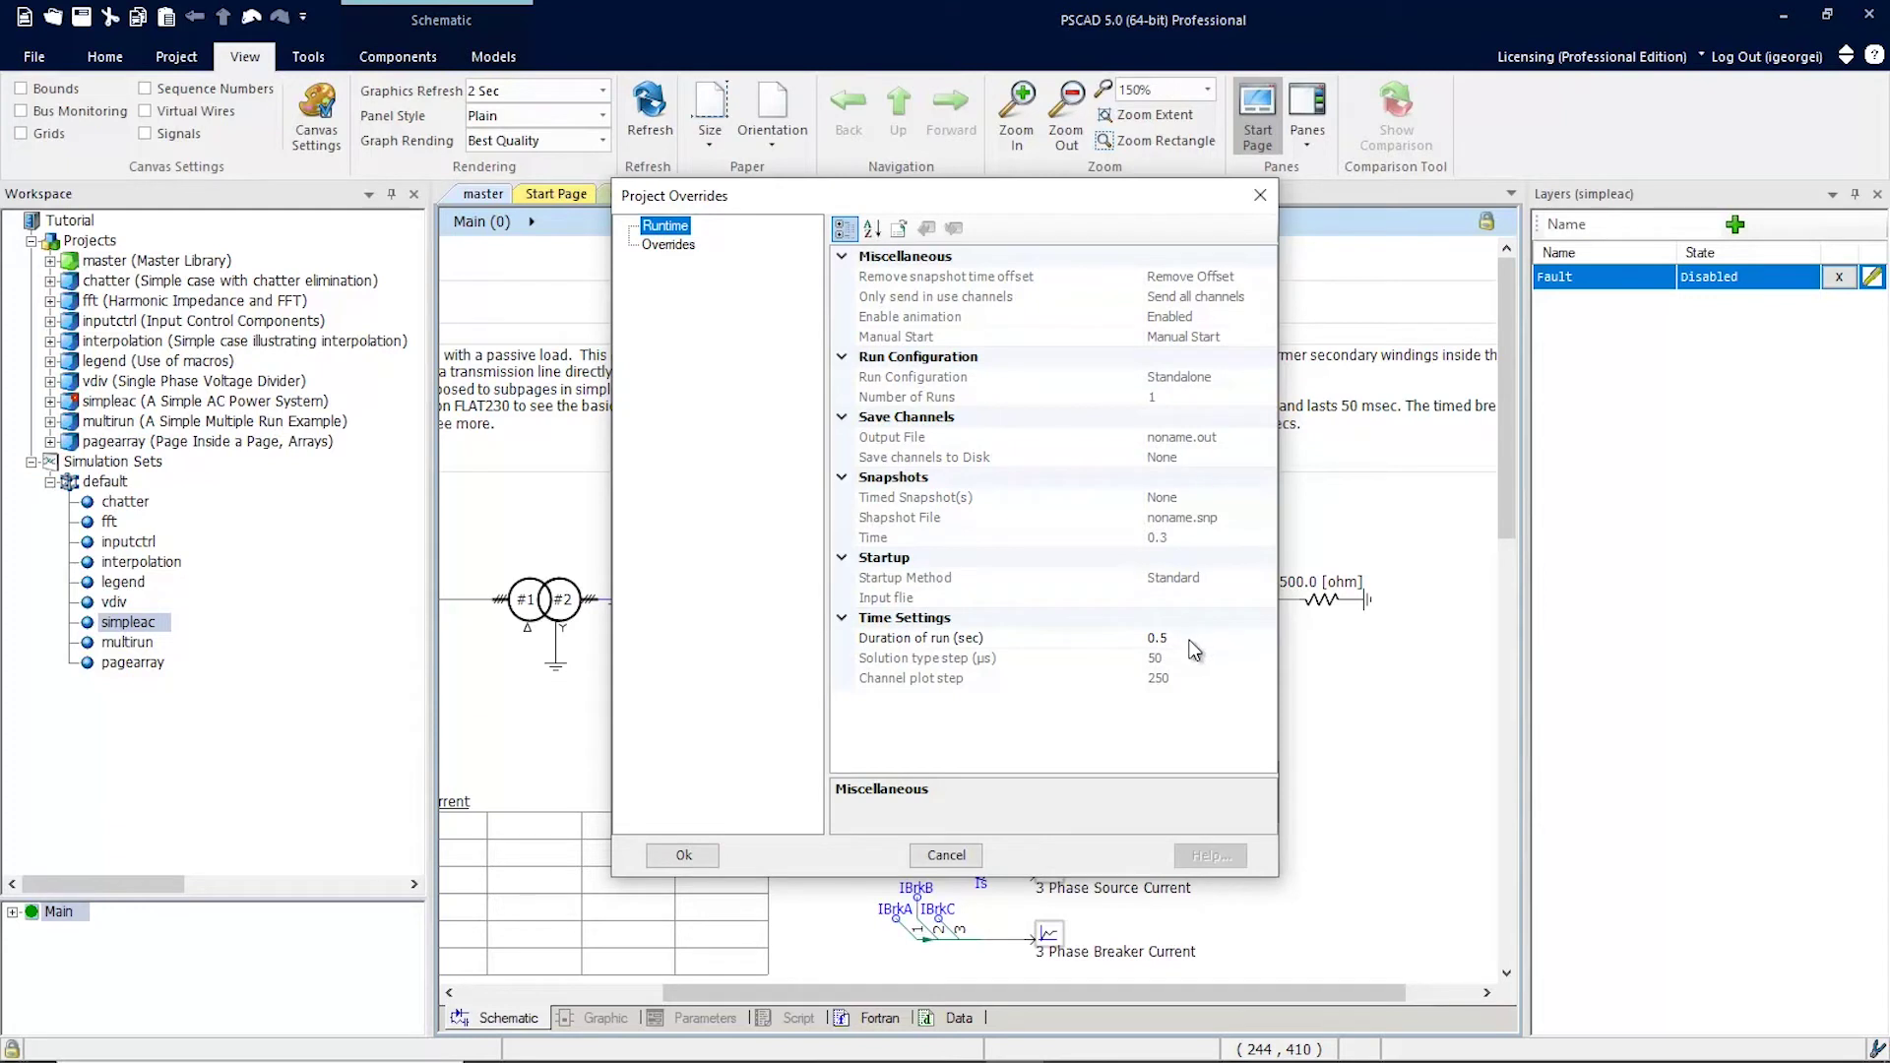
left_click(1145, 638)
key("BackSpace")
type("6")
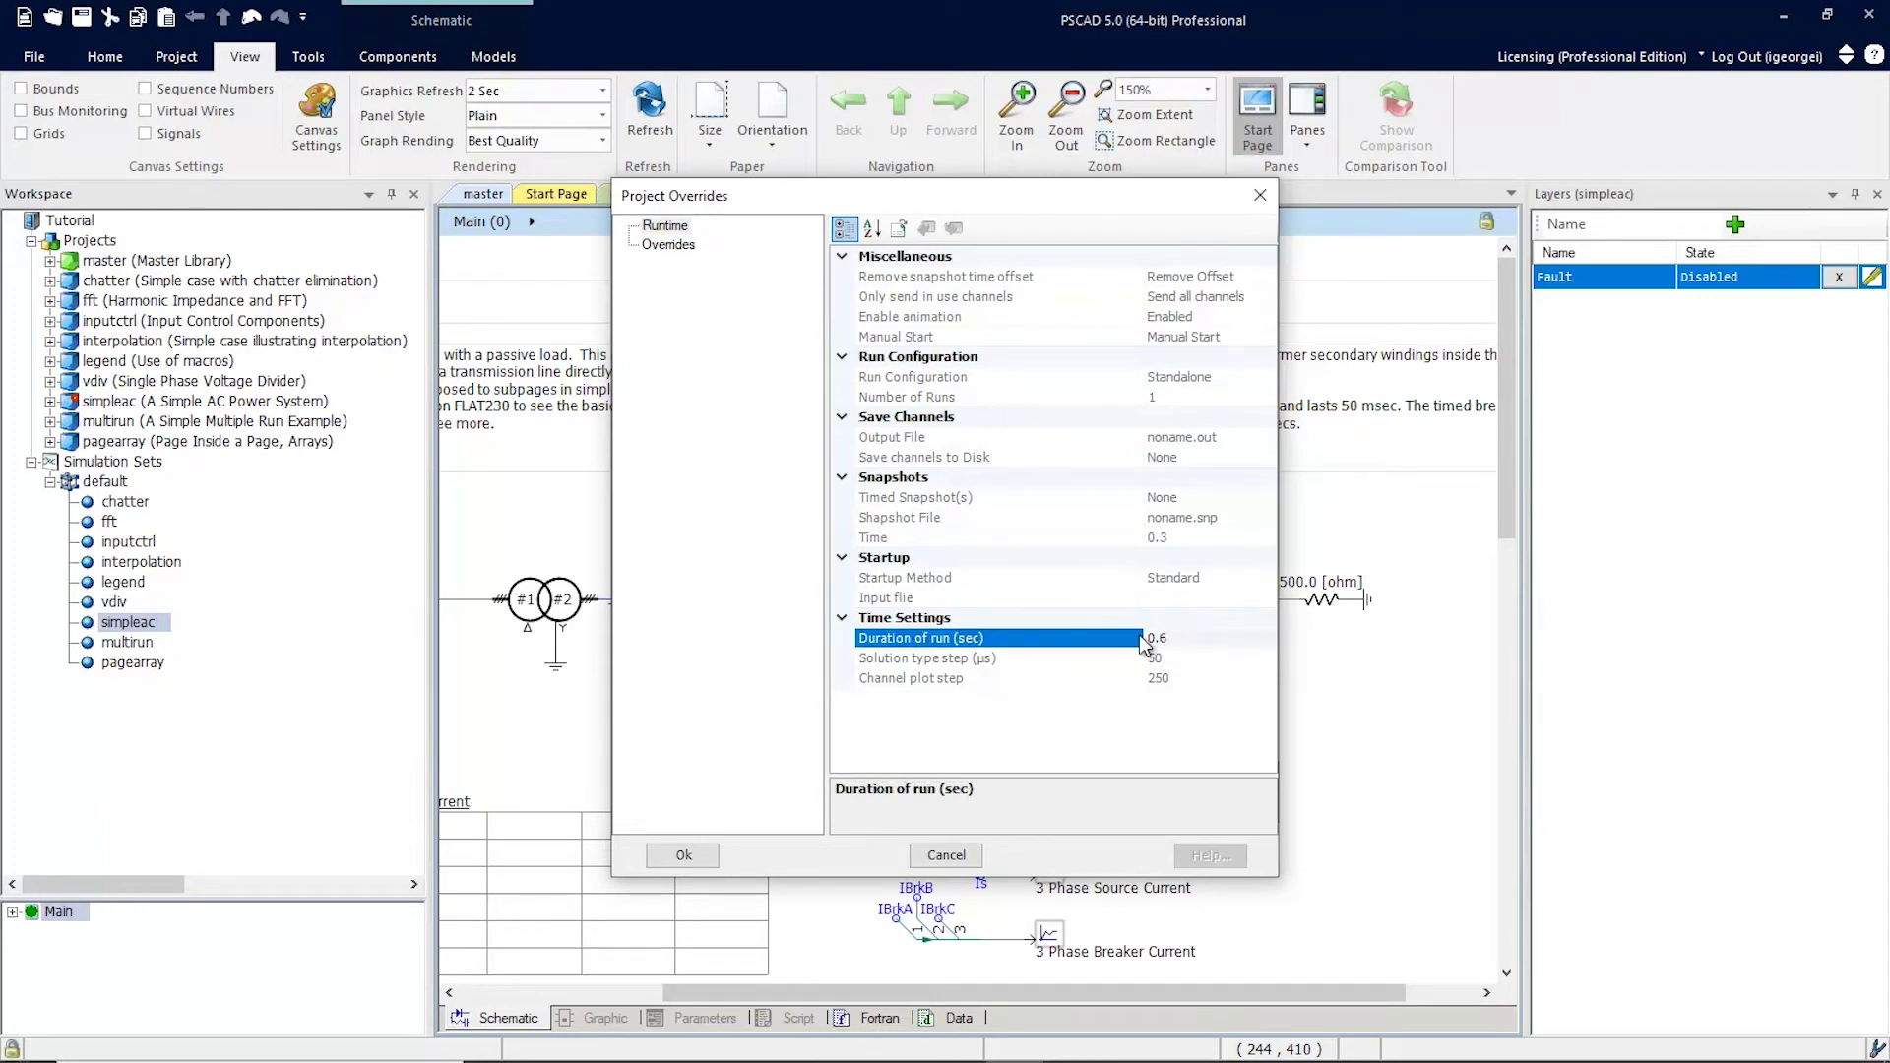
left_click(695, 861)
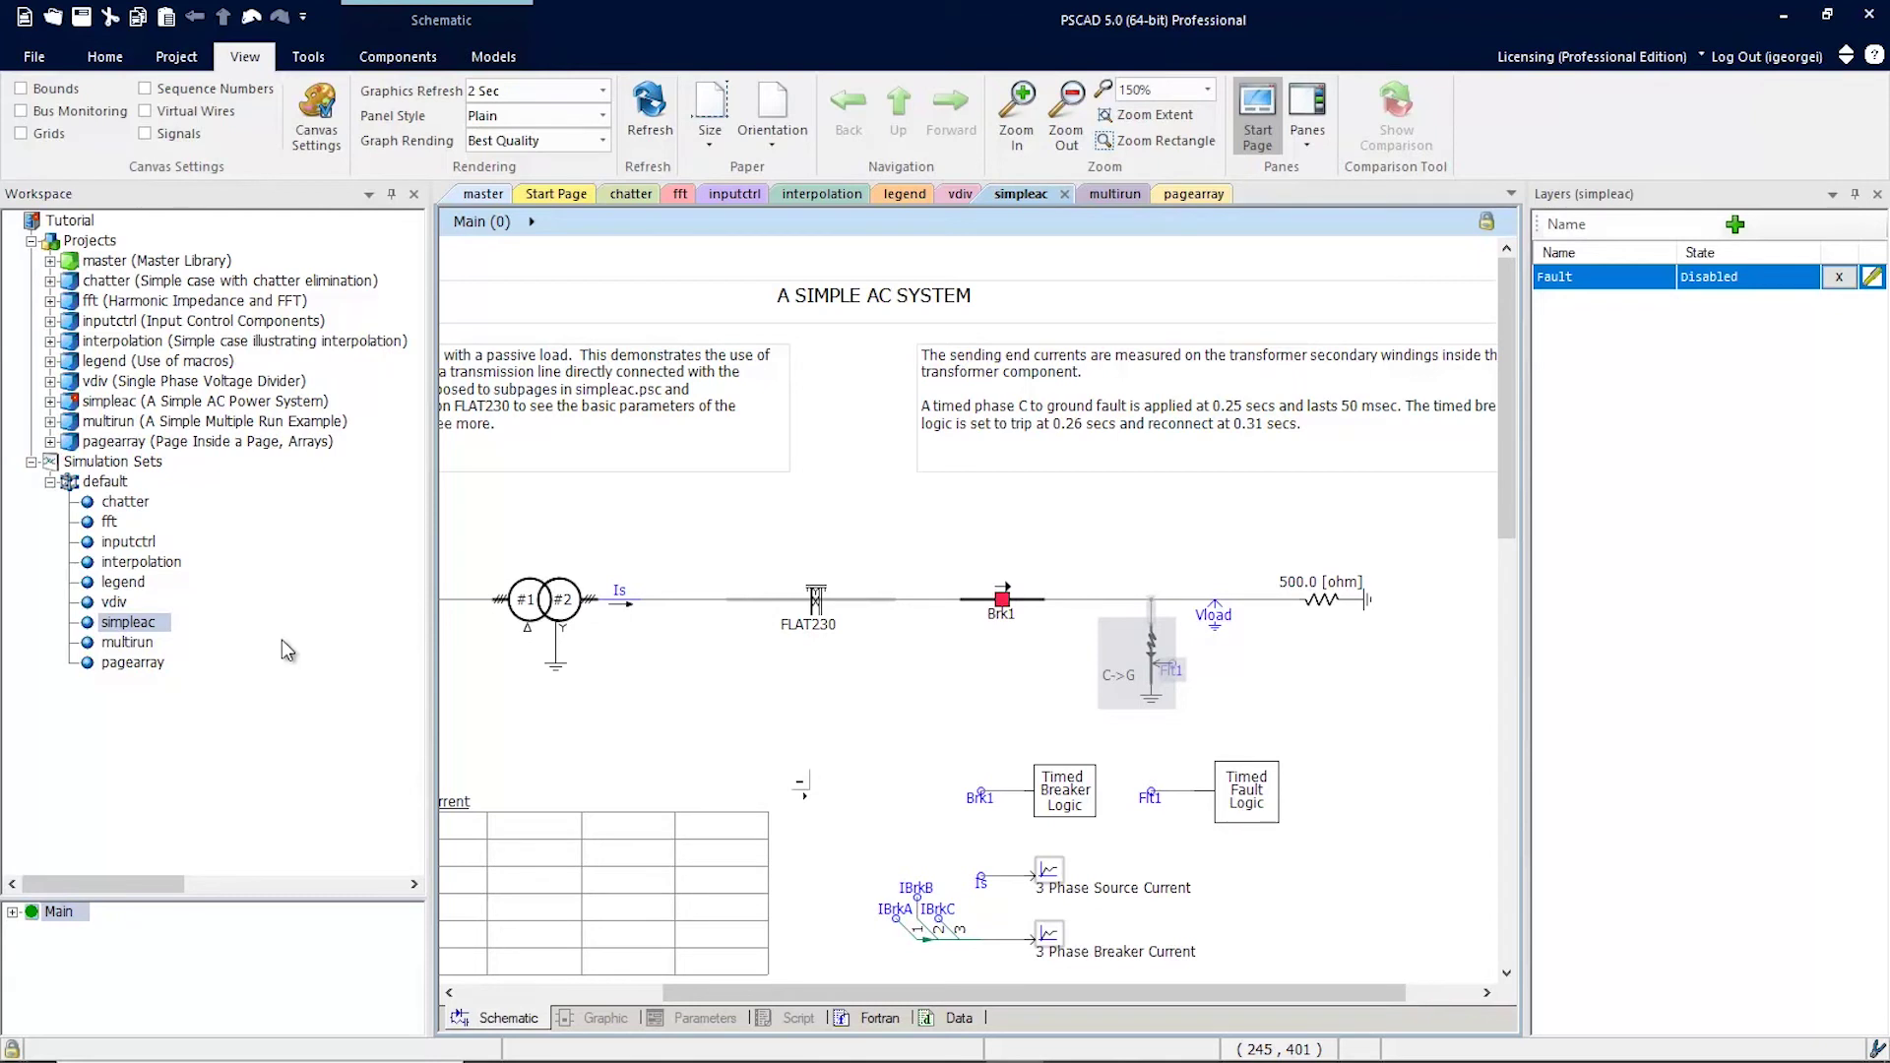
right_click(281, 640)
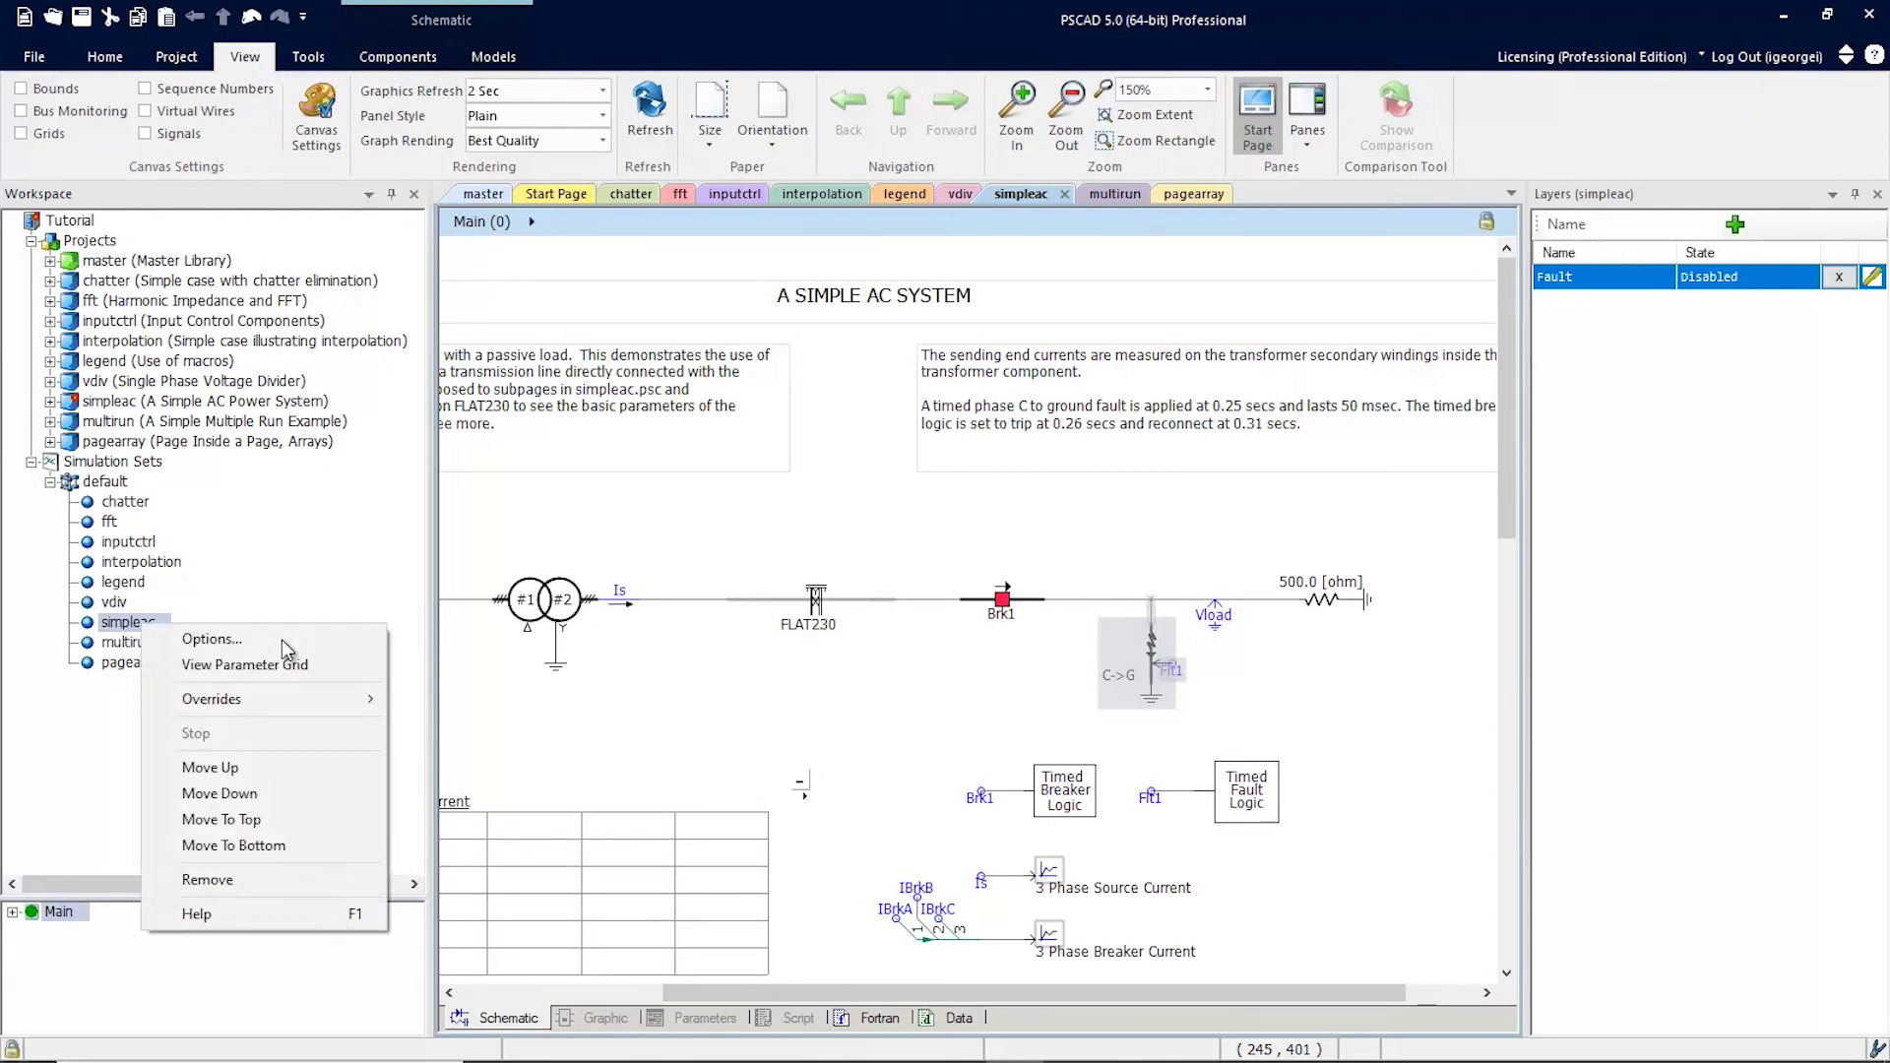
Show all default-set tasks' project-setting overrides in the Parameter Grid, widened across the schematic.
mouse_move(266, 703)
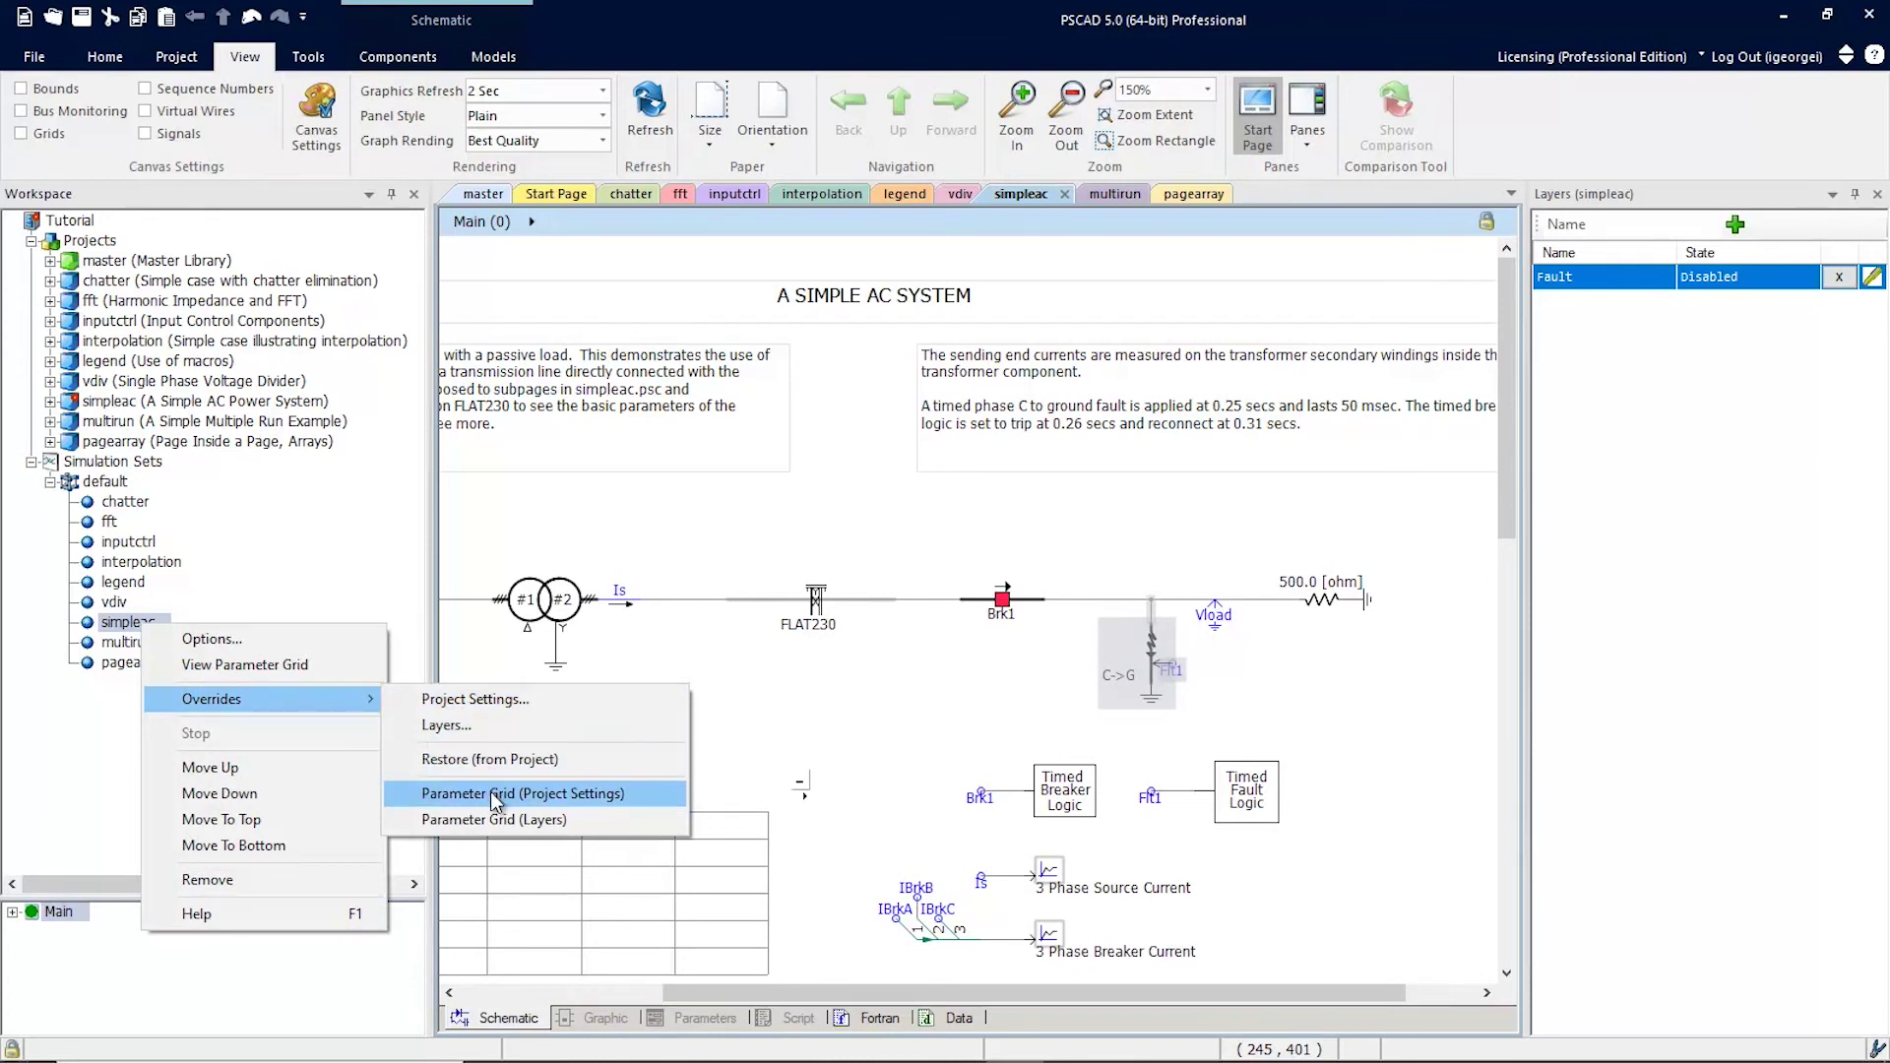
left_click(620, 795)
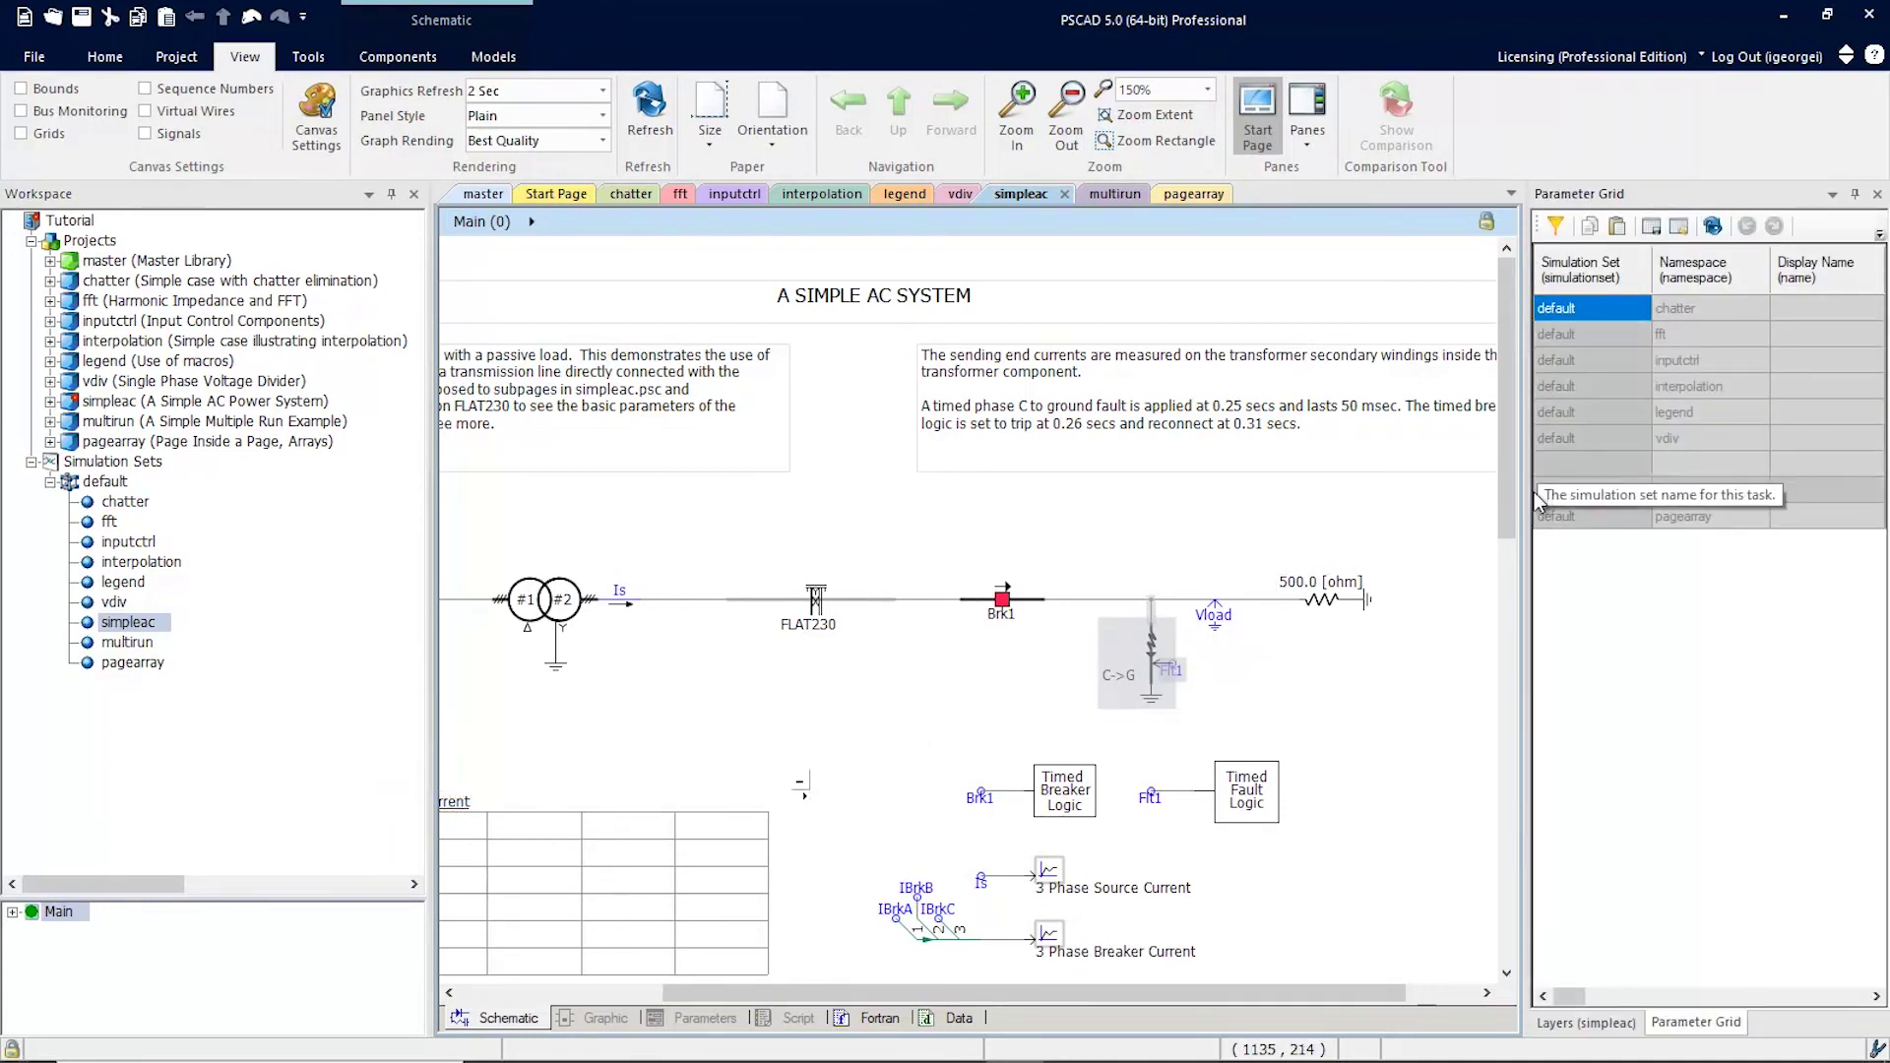
left_click_drag(1528, 502, 709, 522)
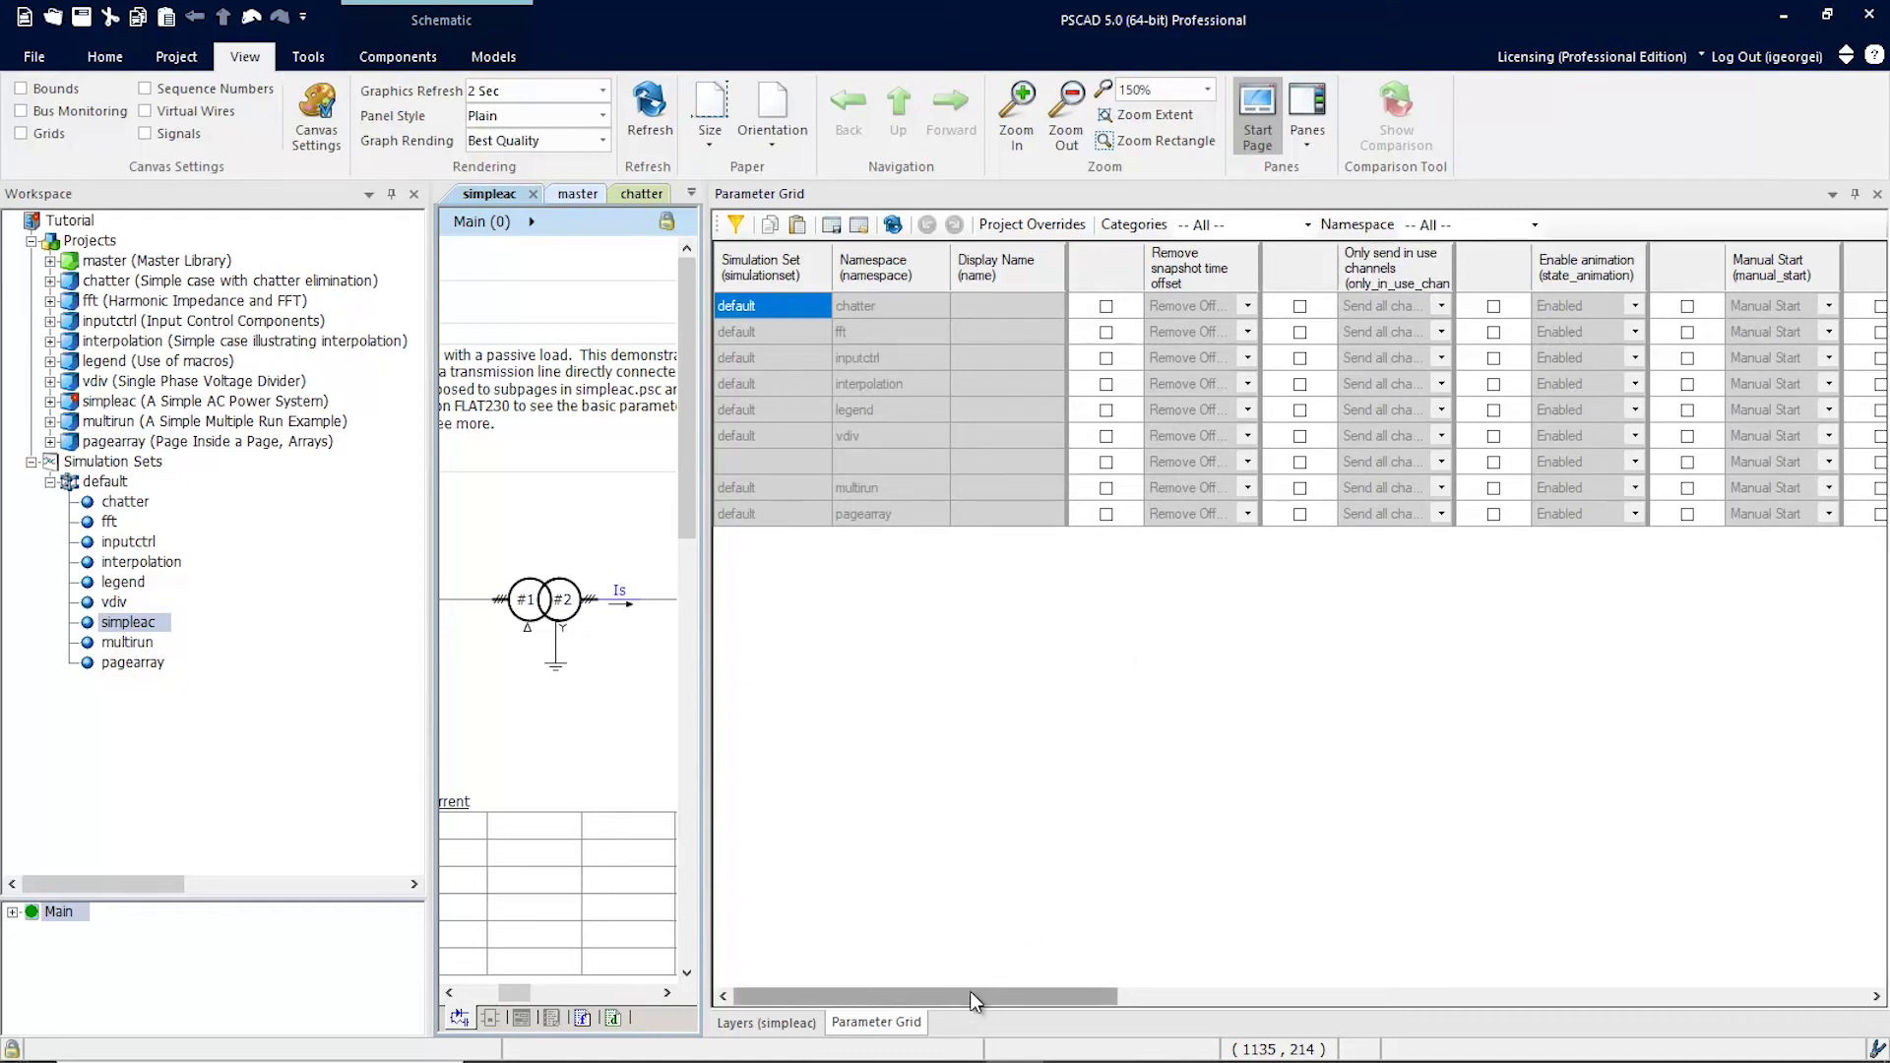
left_click_drag(968, 994, 1711, 949)
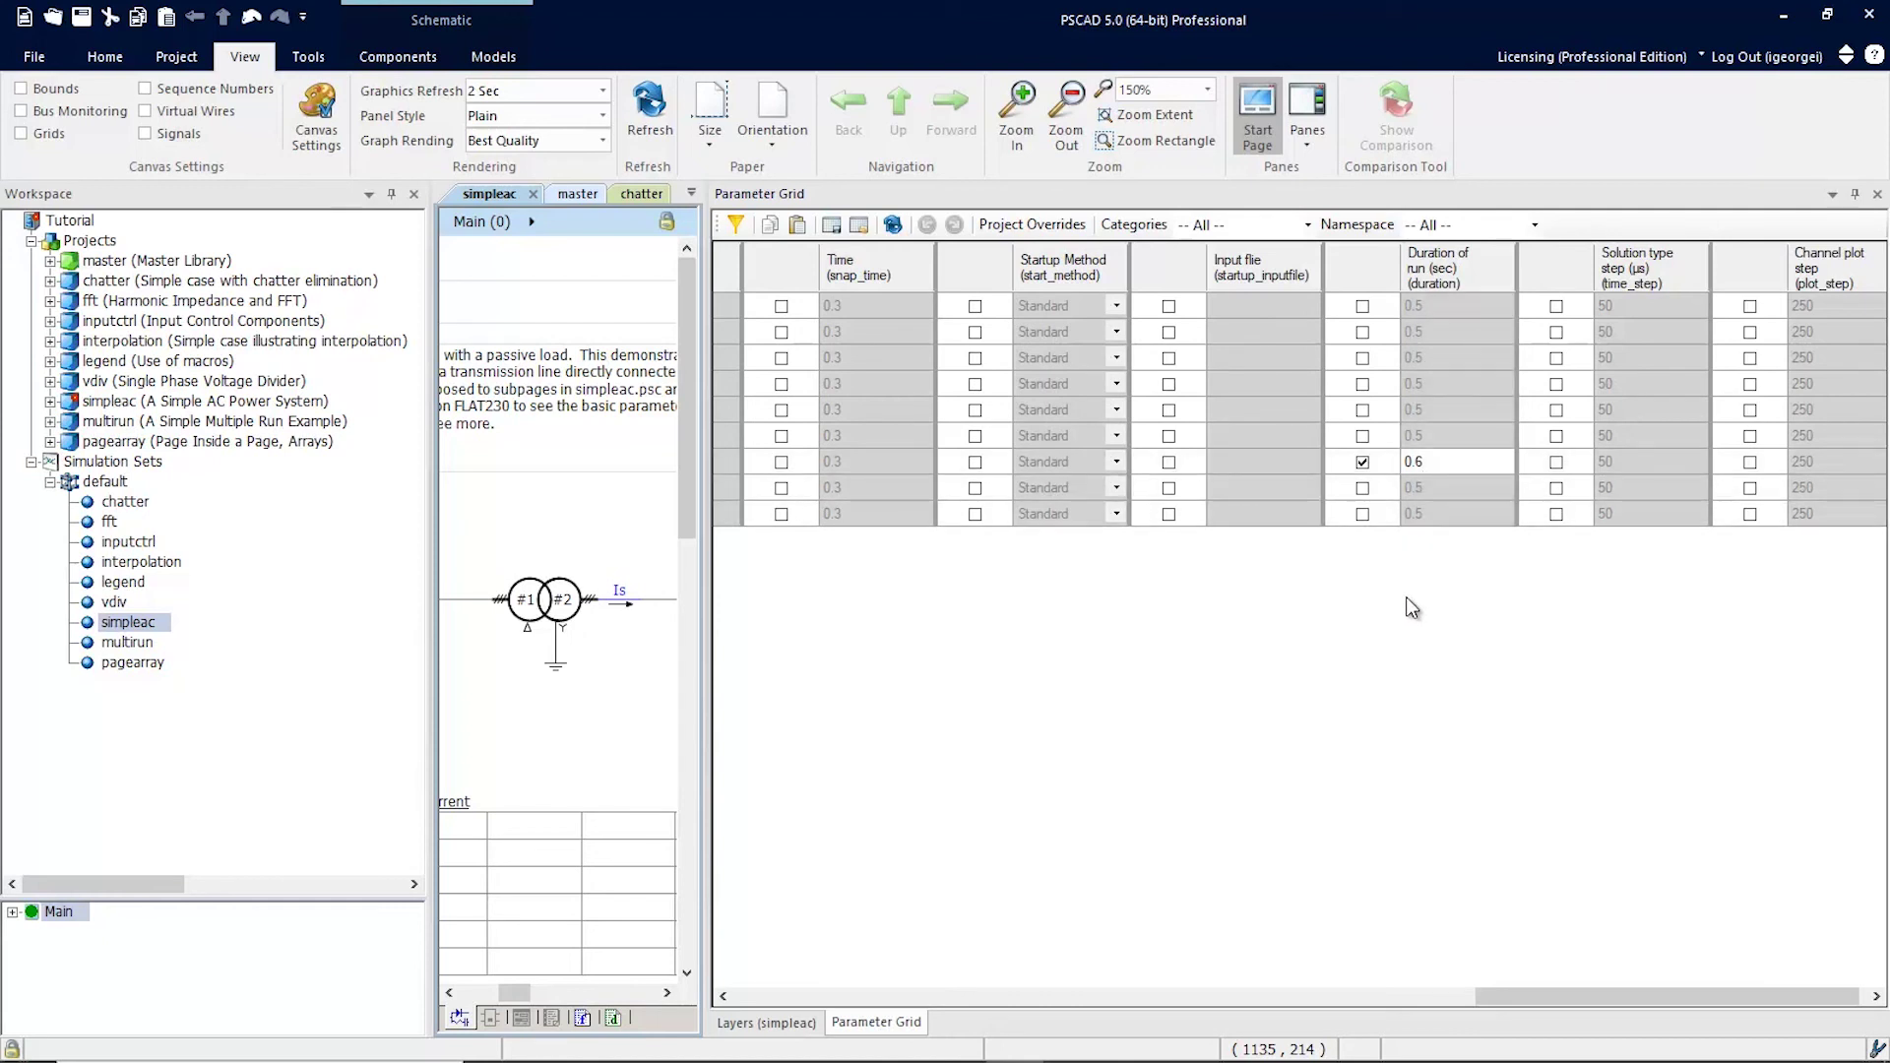
left_click_drag(1626, 995, 876, 991)
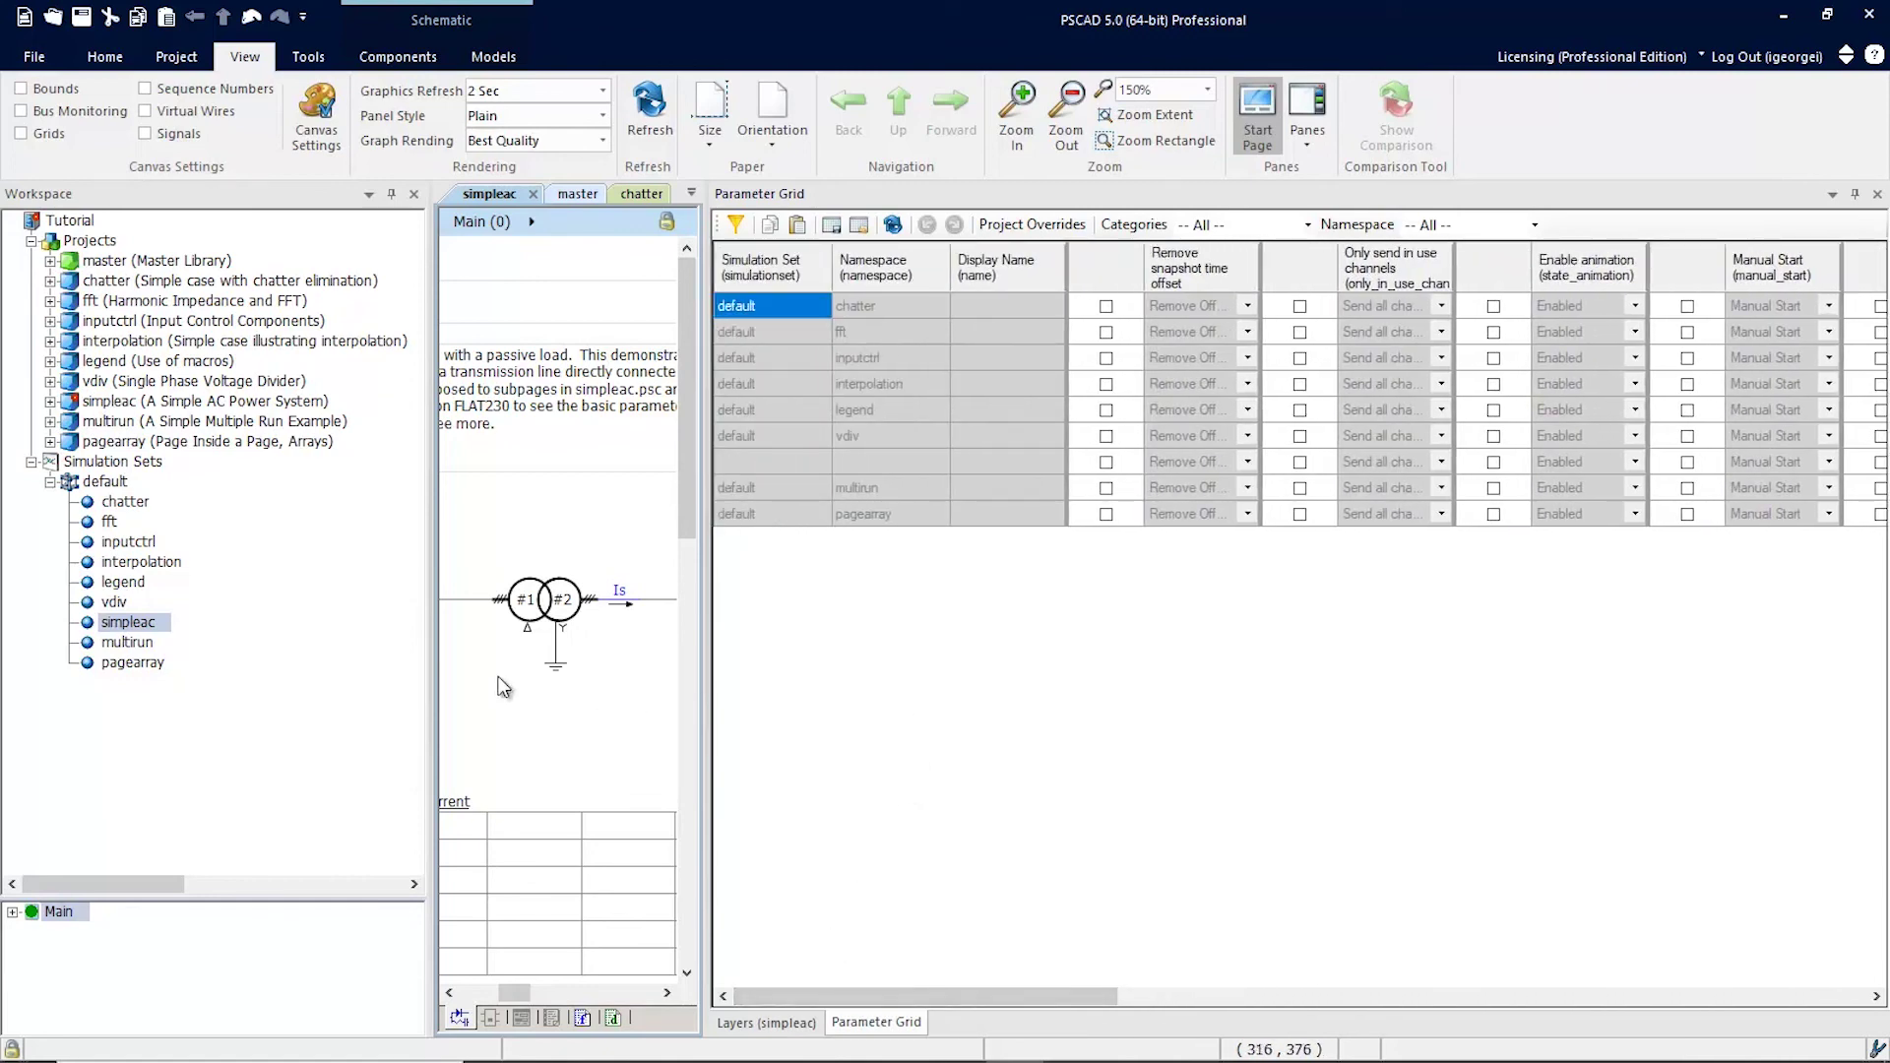
Show simpleac's Layers overrides (Fault Enabled) in the Parameter Grid, then shrink the grid panel.
right_click(150, 628)
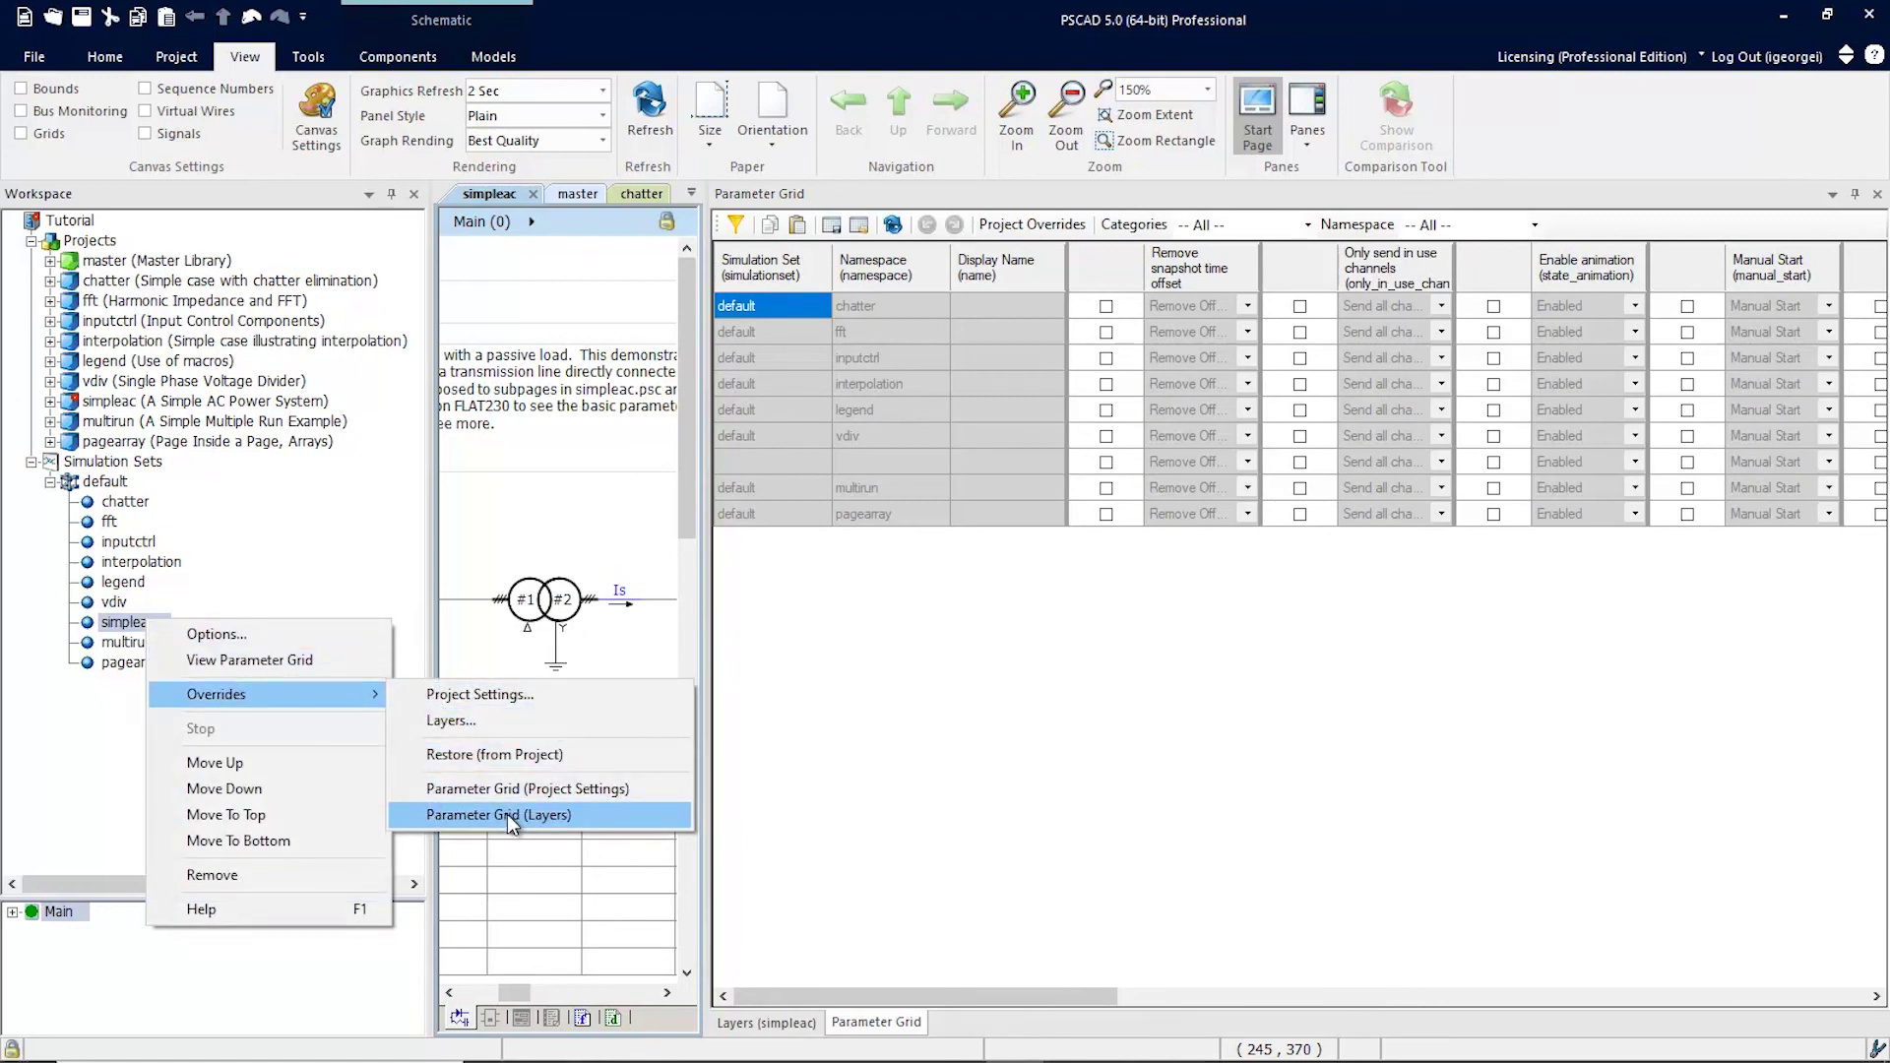
left_click(611, 825)
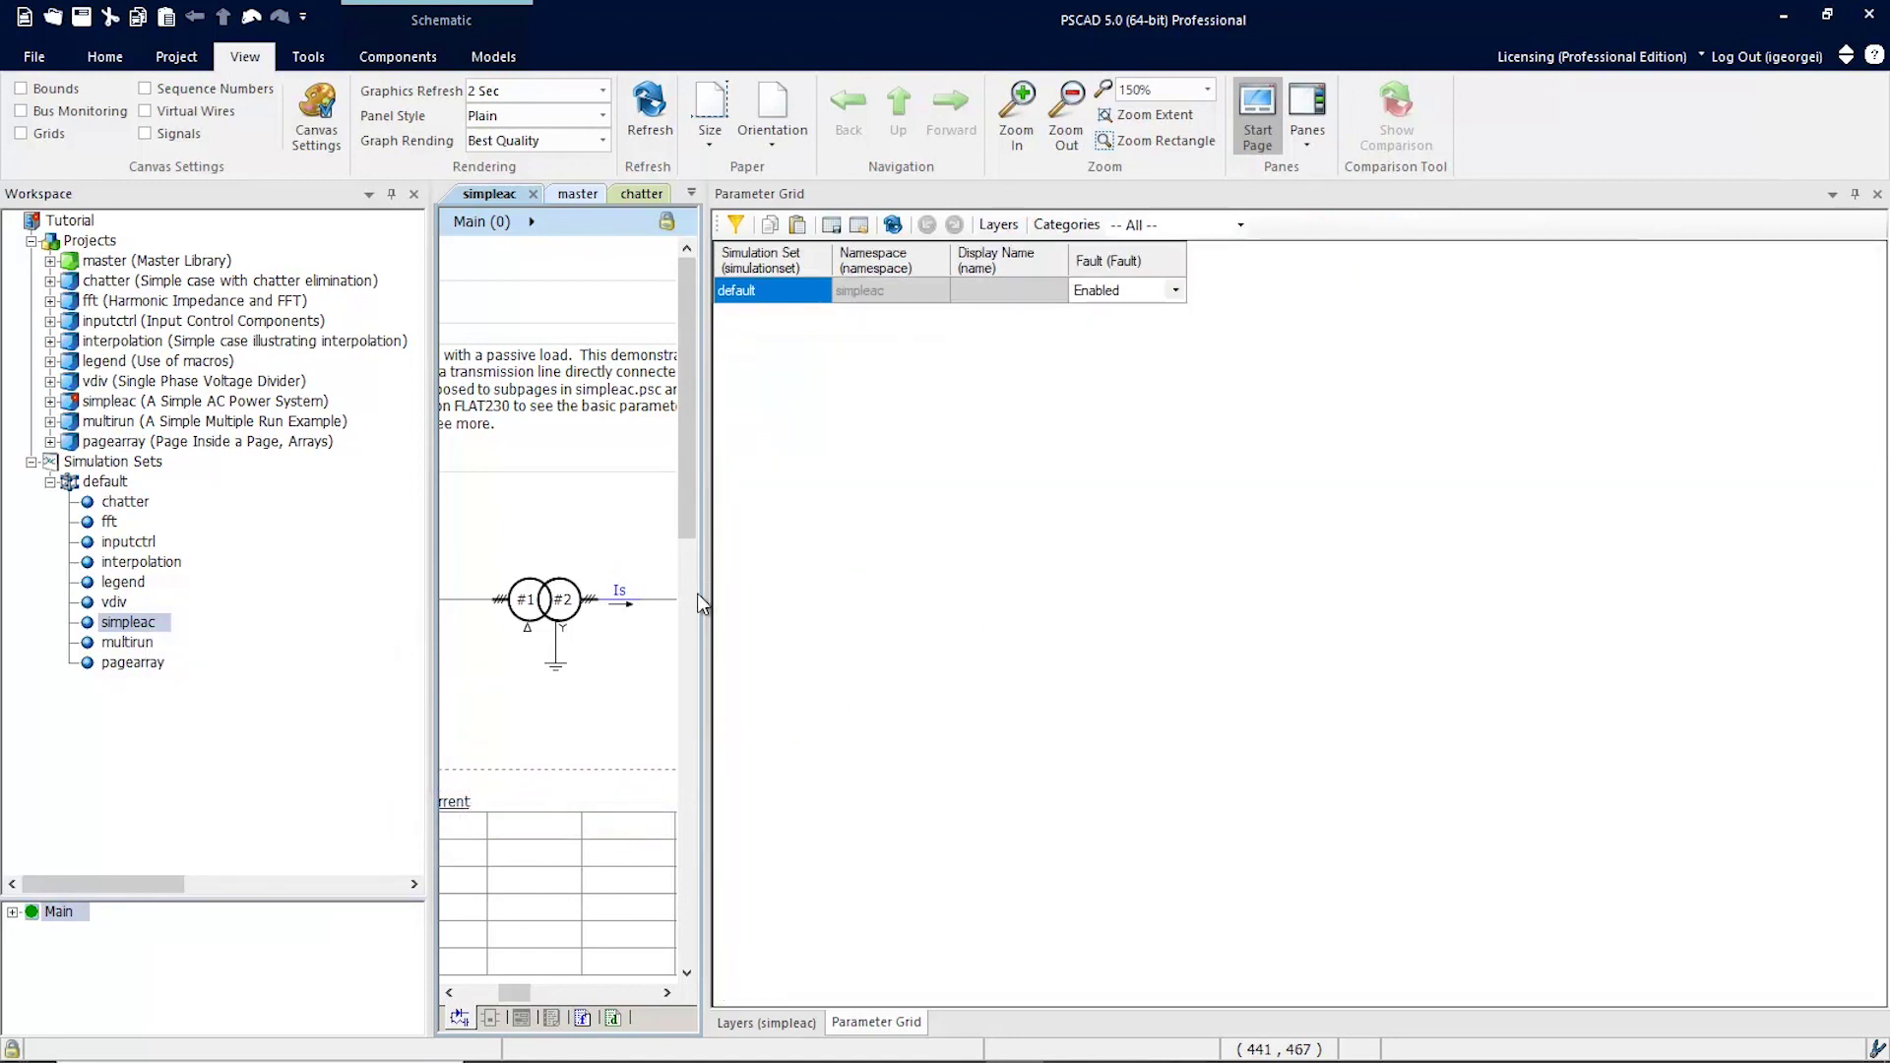
left_click_drag(701, 594, 1720, 587)
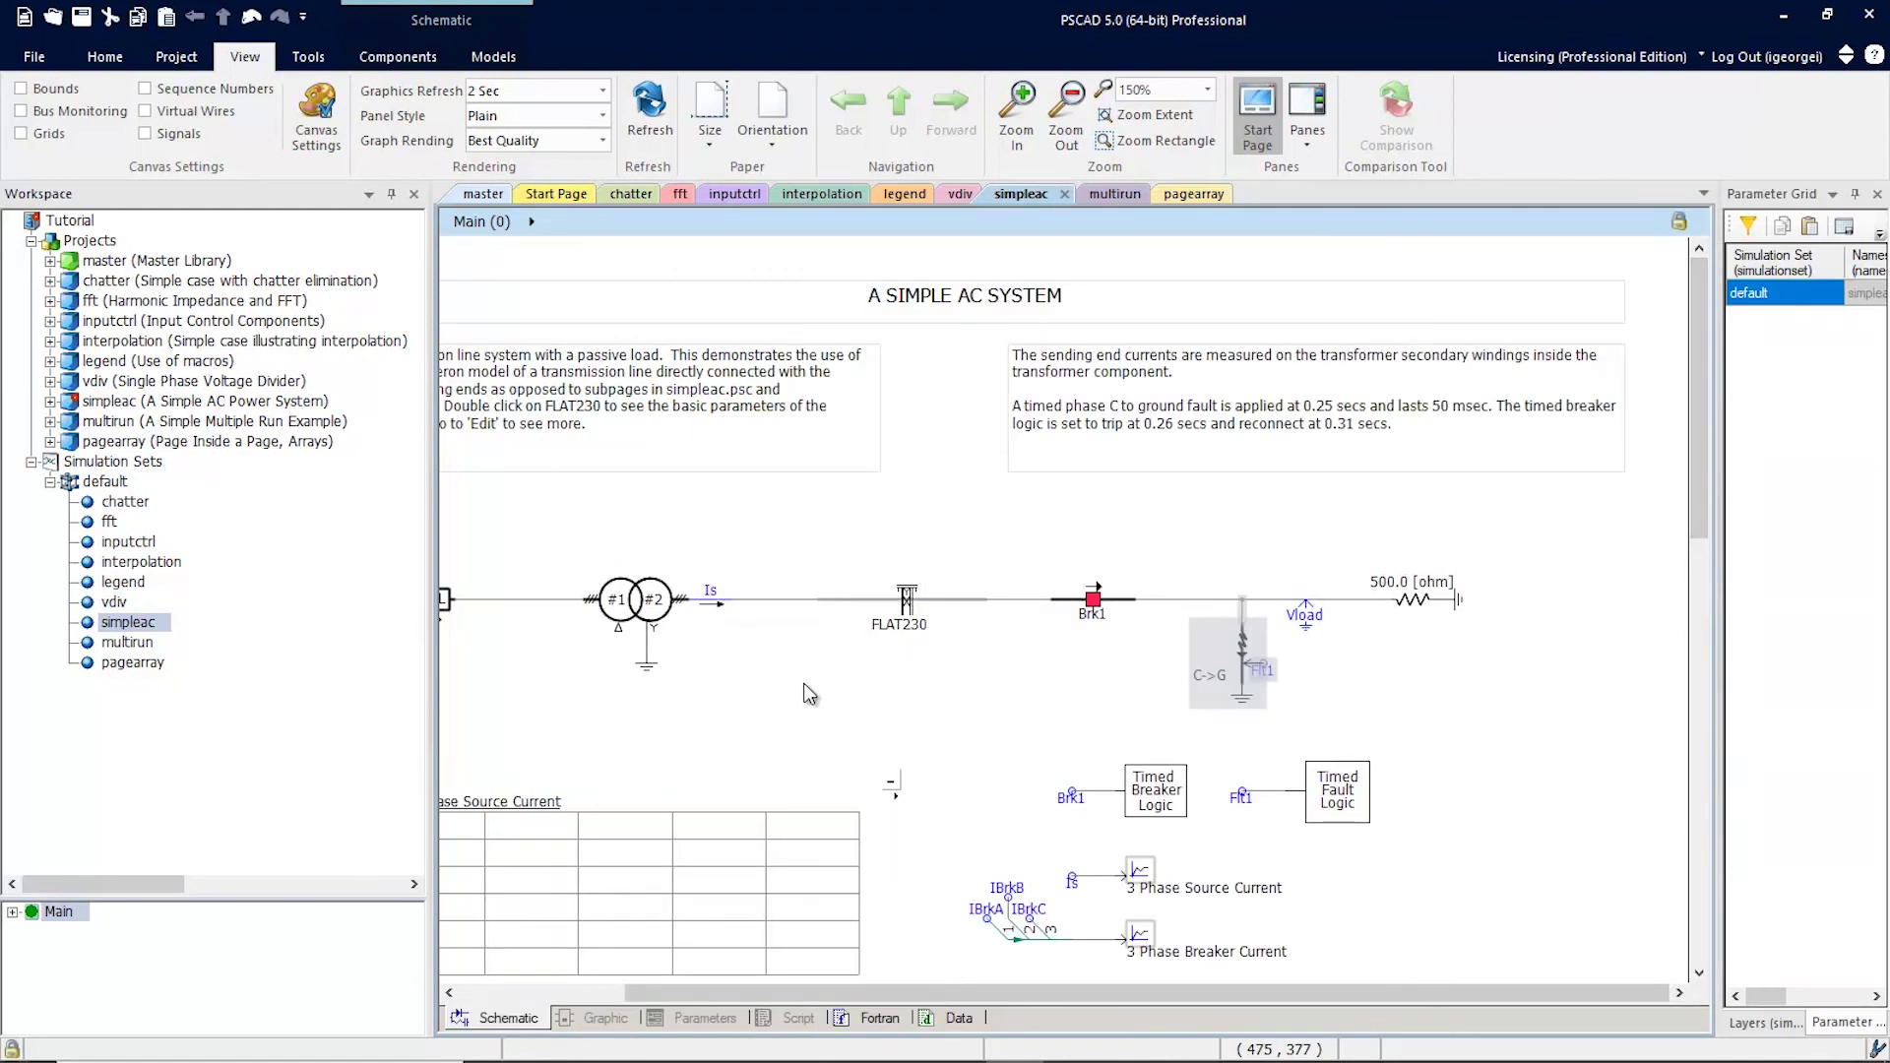